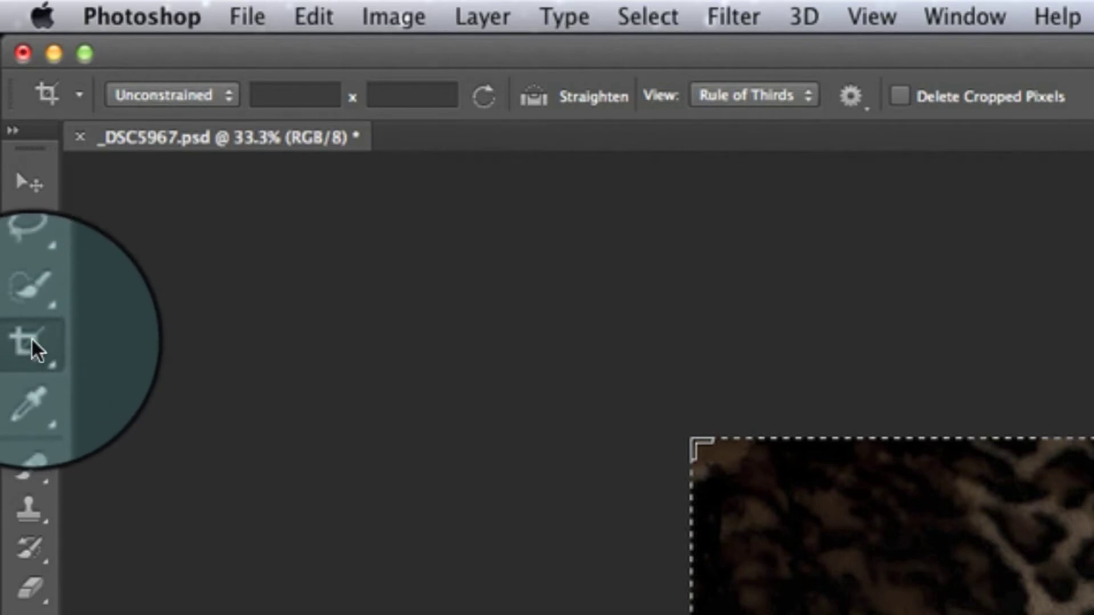
# Activate the Crop tool and constrain the crop to the 2 x 3 (4 x 6) ratio
pyautogui.click(32, 183)
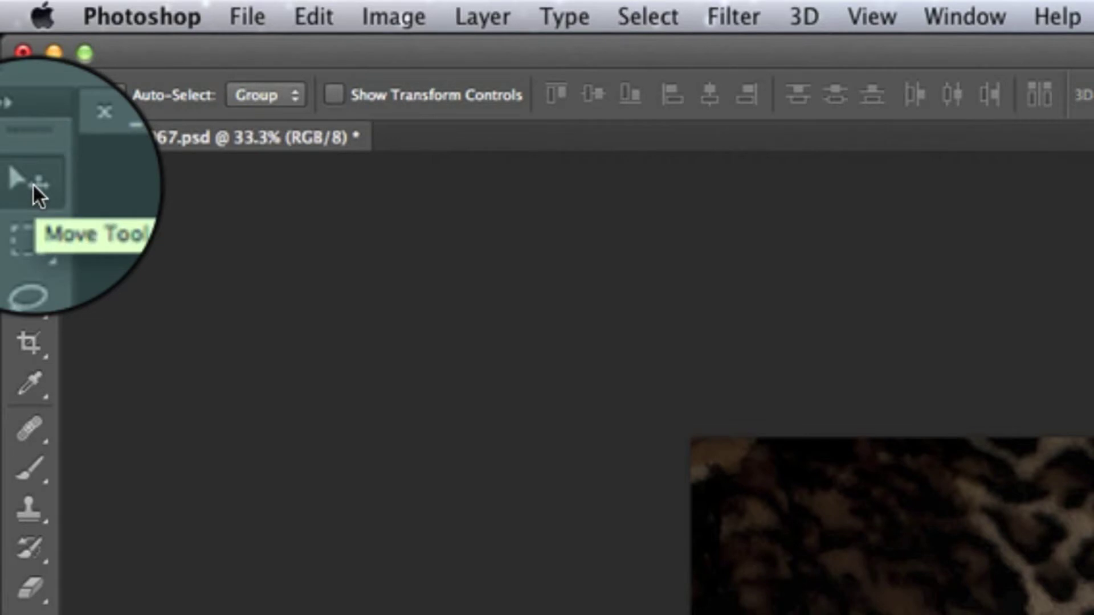
pyautogui.press('c')
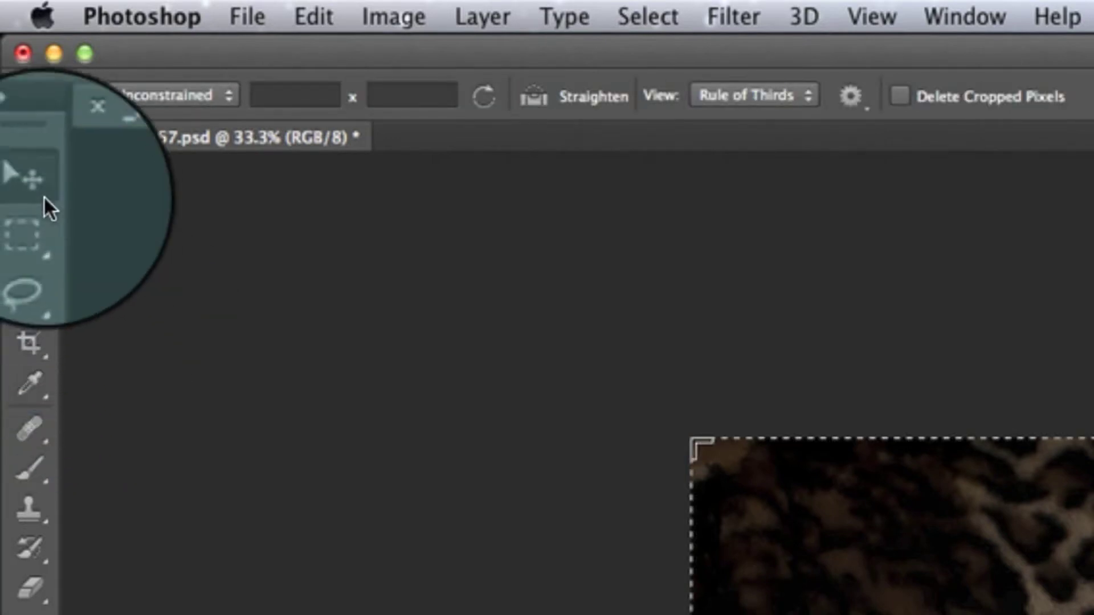
pyautogui.click(33, 185)
pyautogui.click(34, 342)
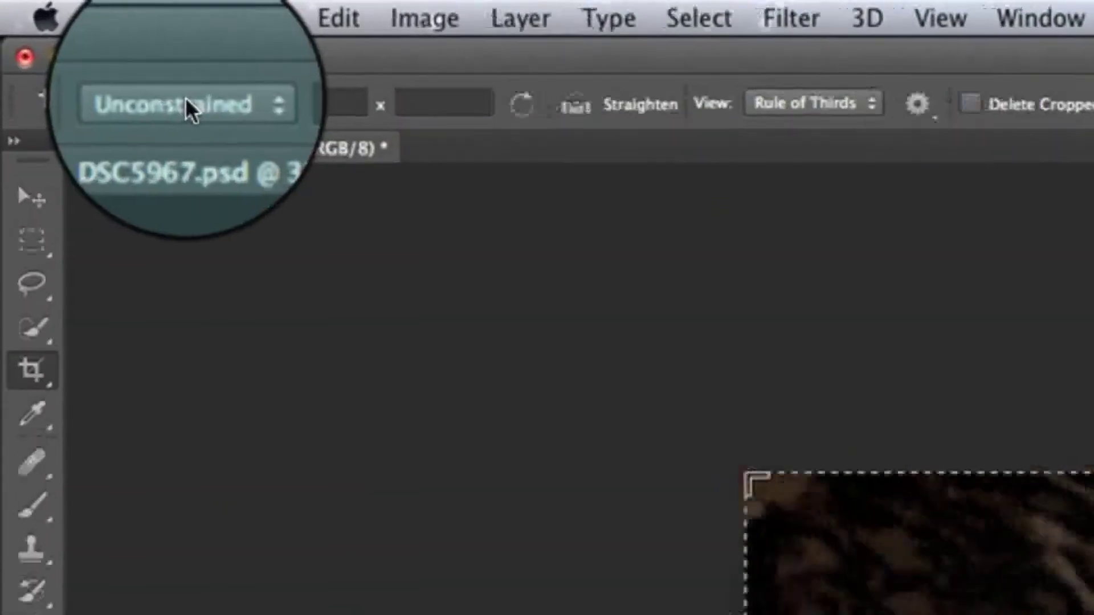
pyautogui.click(79, 42)
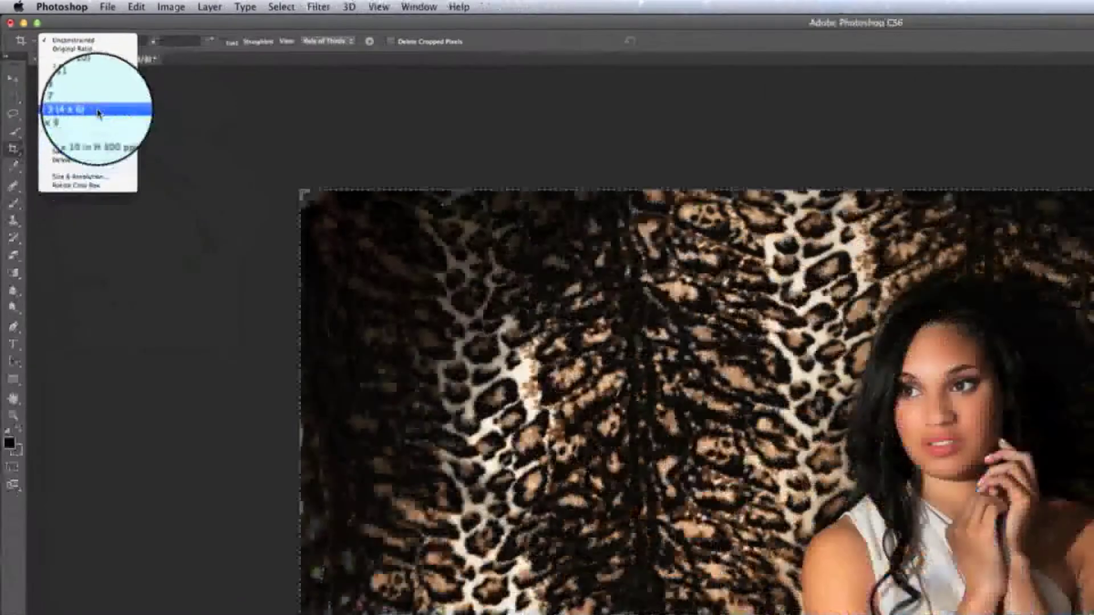
pyautogui.click(243, 288)
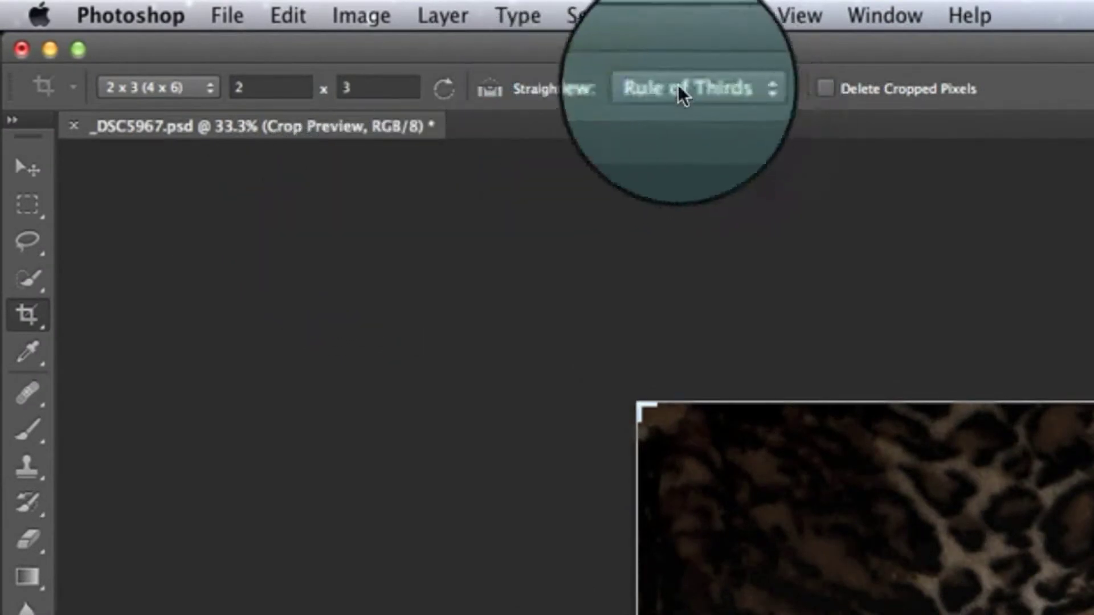
# Try the Grid, Diagonal, Triangle, Golden Ratio and Golden Spiral crop overlays in turn
pyautogui.click(691, 88)
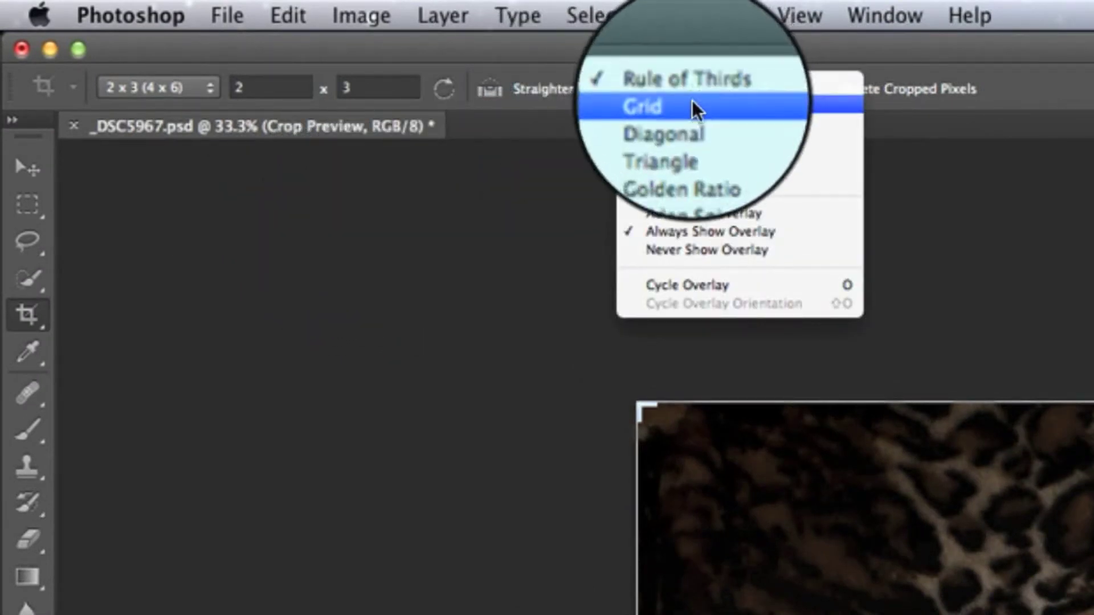
pyautogui.click(691, 102)
pyautogui.click(692, 101)
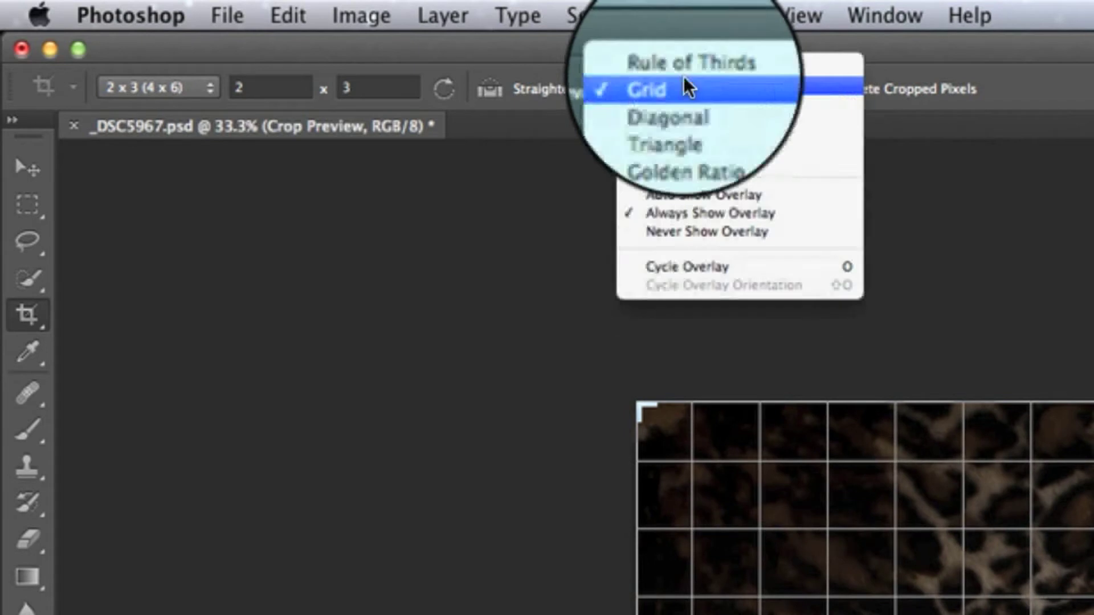
pyautogui.click(699, 104)
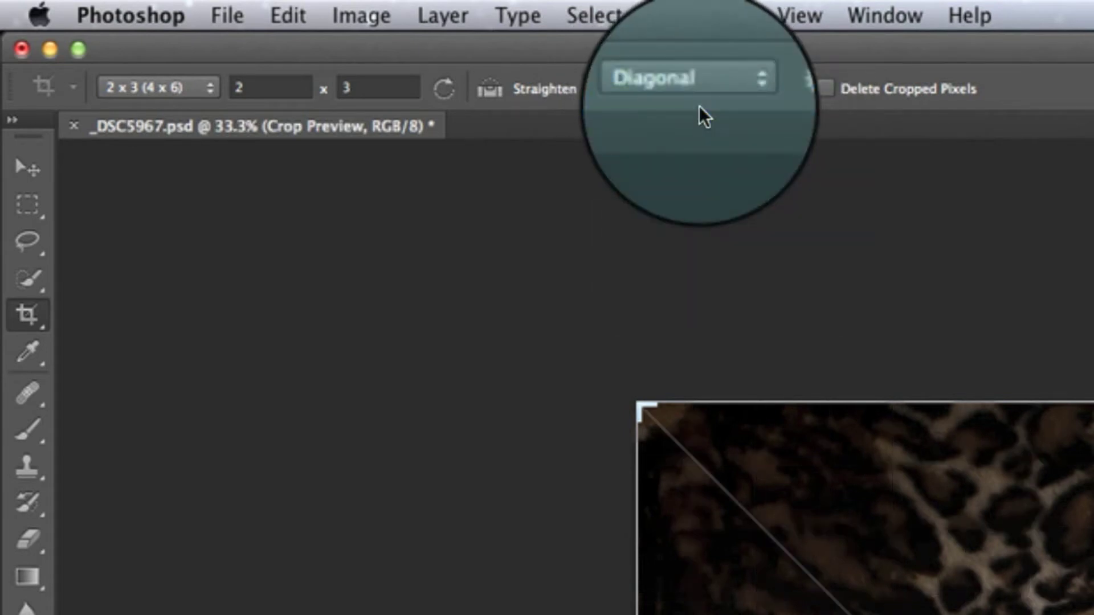
pyautogui.click(691, 90)
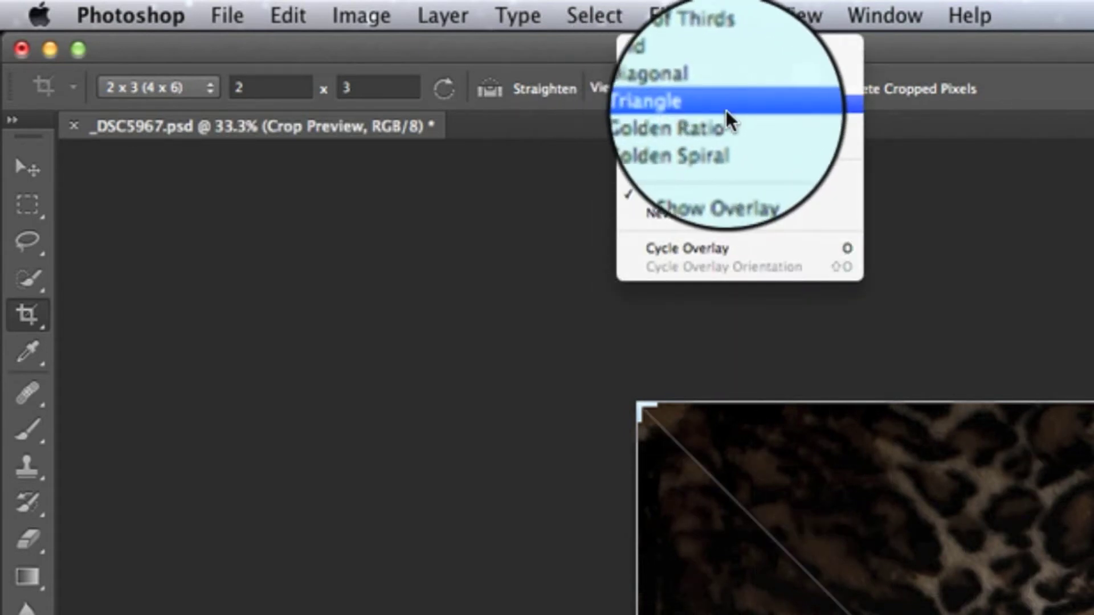
pyautogui.click(710, 106)
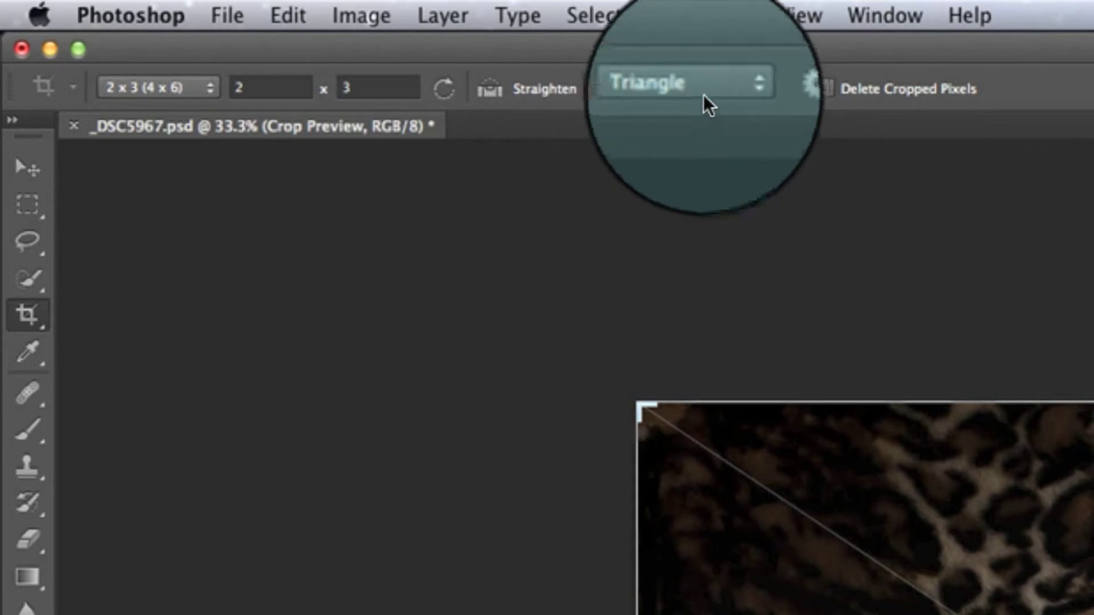
pyautogui.click(701, 91)
pyautogui.click(712, 108)
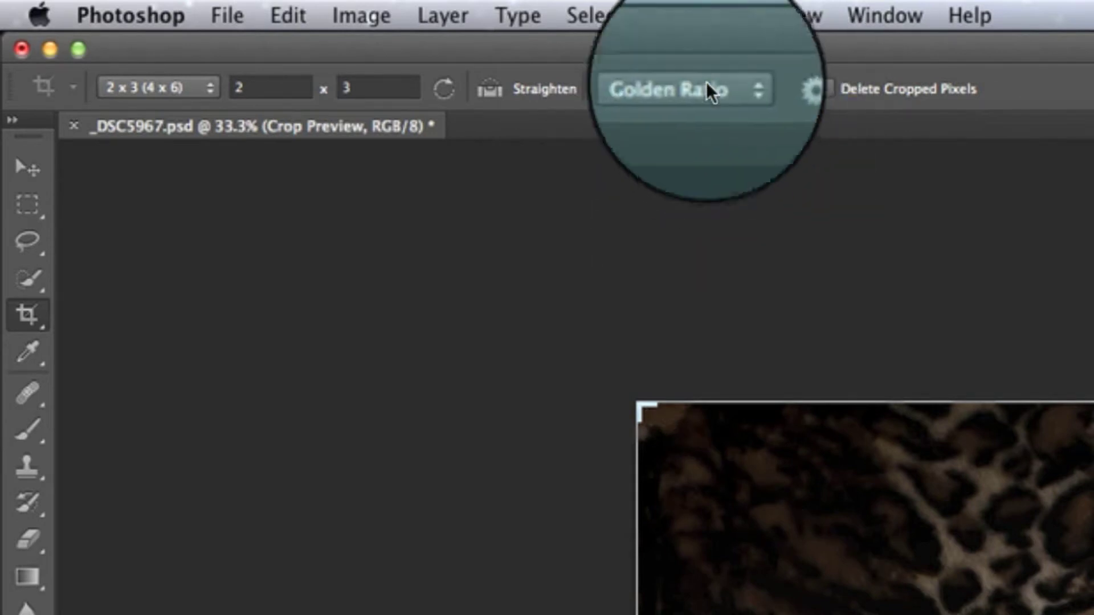
pyautogui.click(699, 79)
pyautogui.click(702, 101)
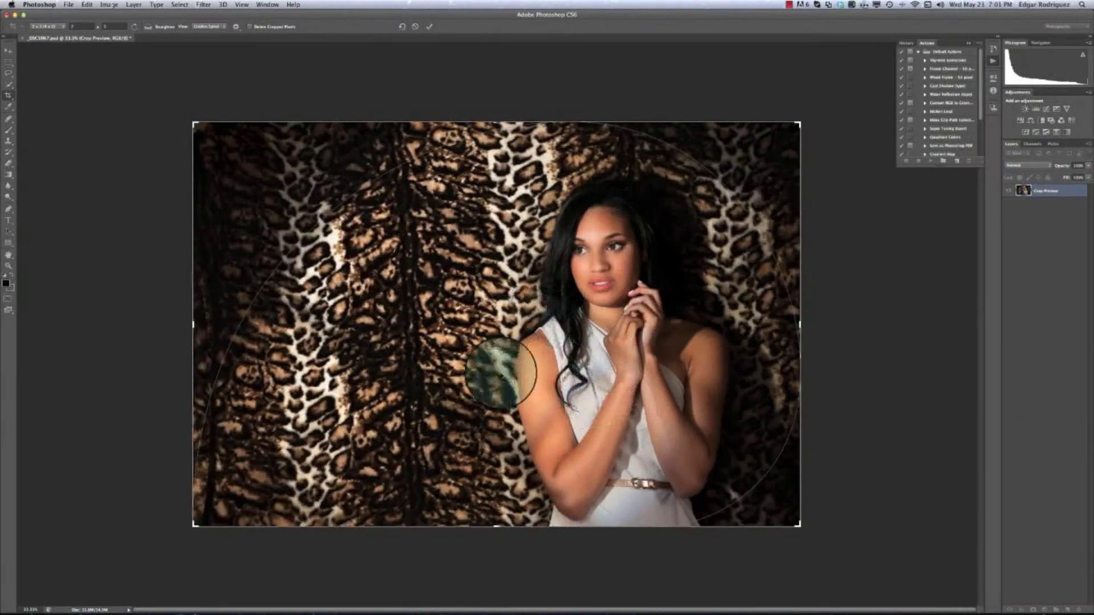
# Set the crop overlay back to Rule of Thirds
pyautogui.hotkey('ctrl', 'Up')
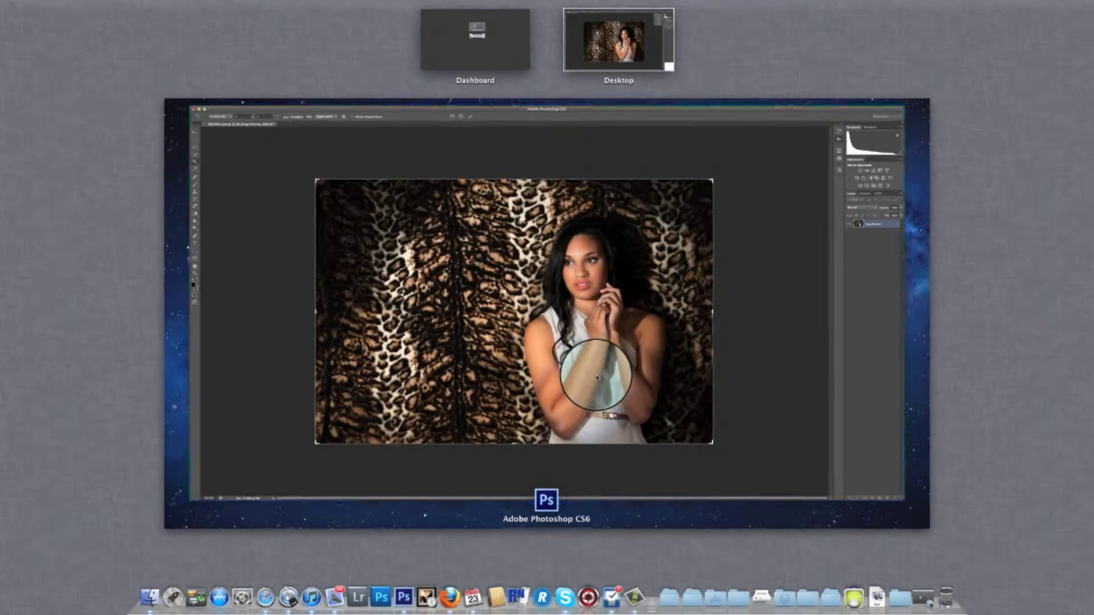
pyautogui.click(596, 376)
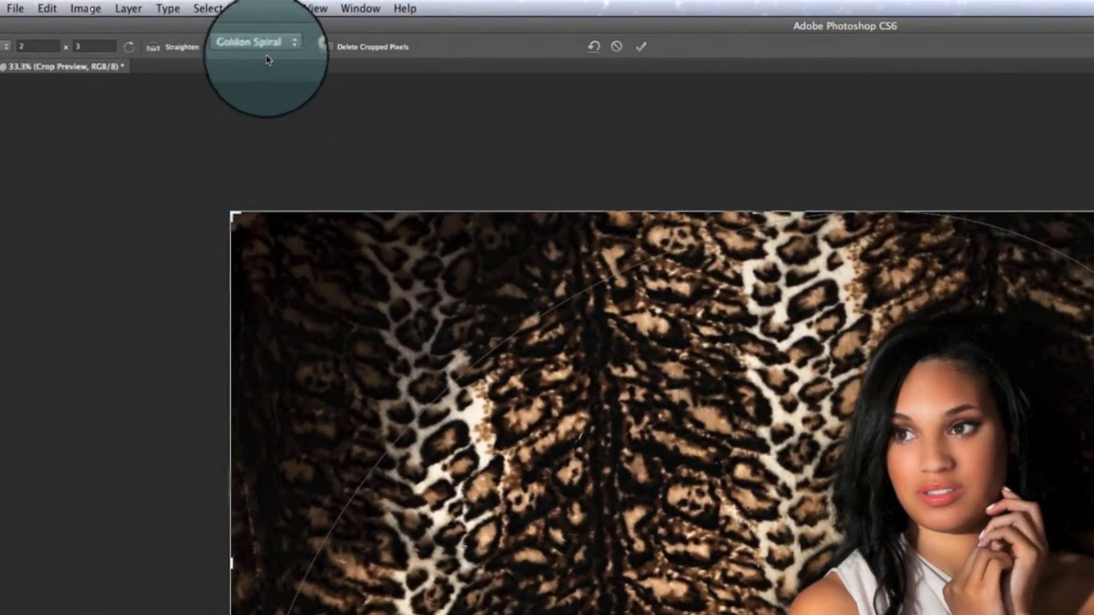
pyautogui.click(266, 47)
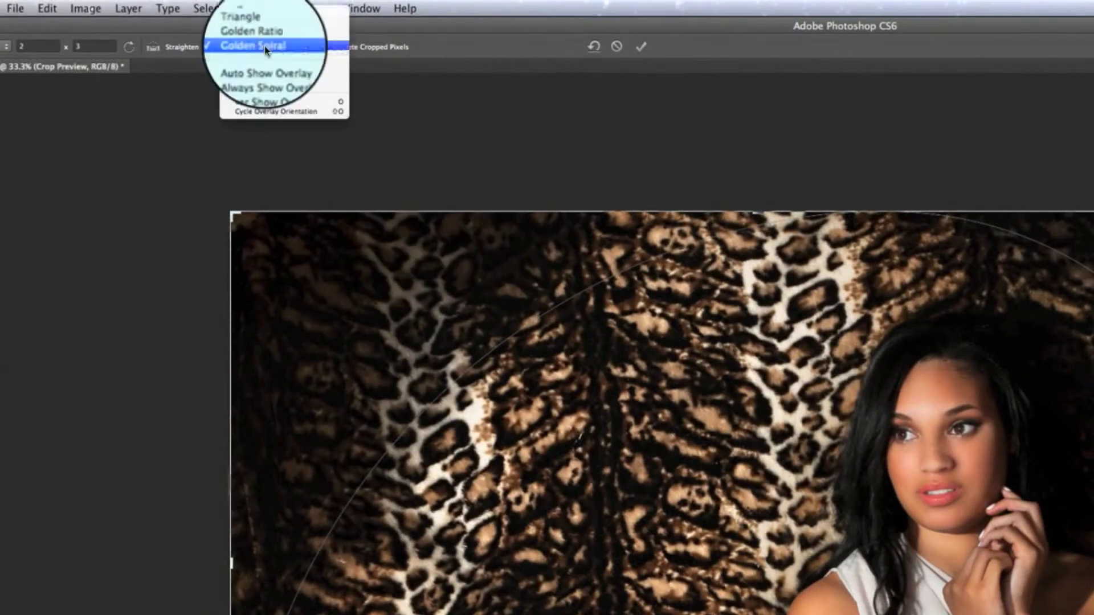
pyautogui.click(281, 13)
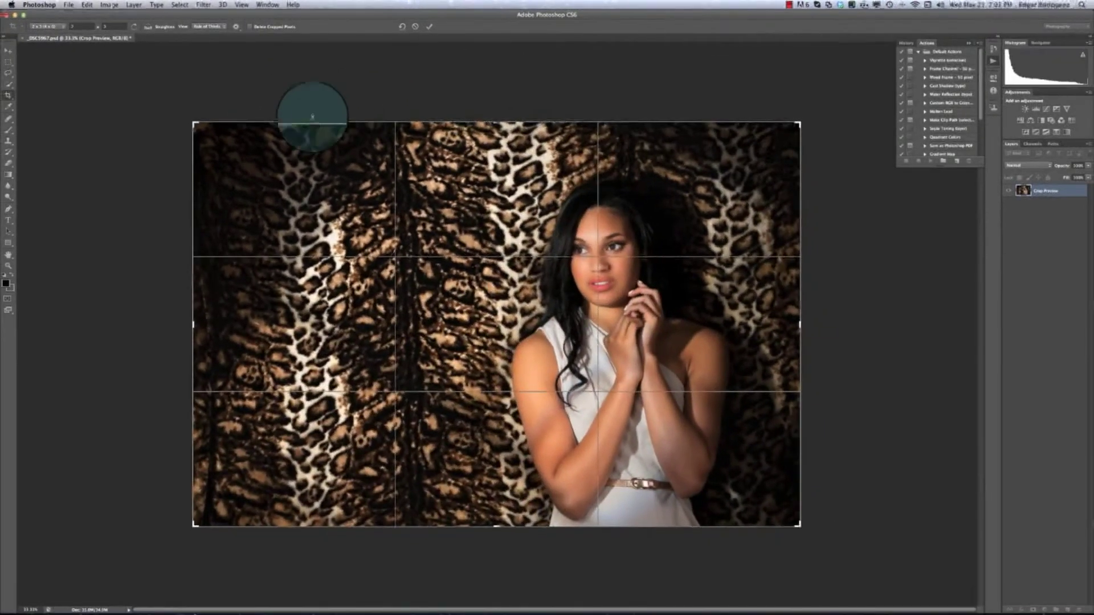
# Crop the photo tighter around the woman, placing her face near the upper-right thirds intersection, and apply the crop
pyautogui.moveTo(193, 122); pyautogui.dragTo(307, 204)
pyautogui.moveTo(473, 237); pyautogui.dragTo(526, 319)
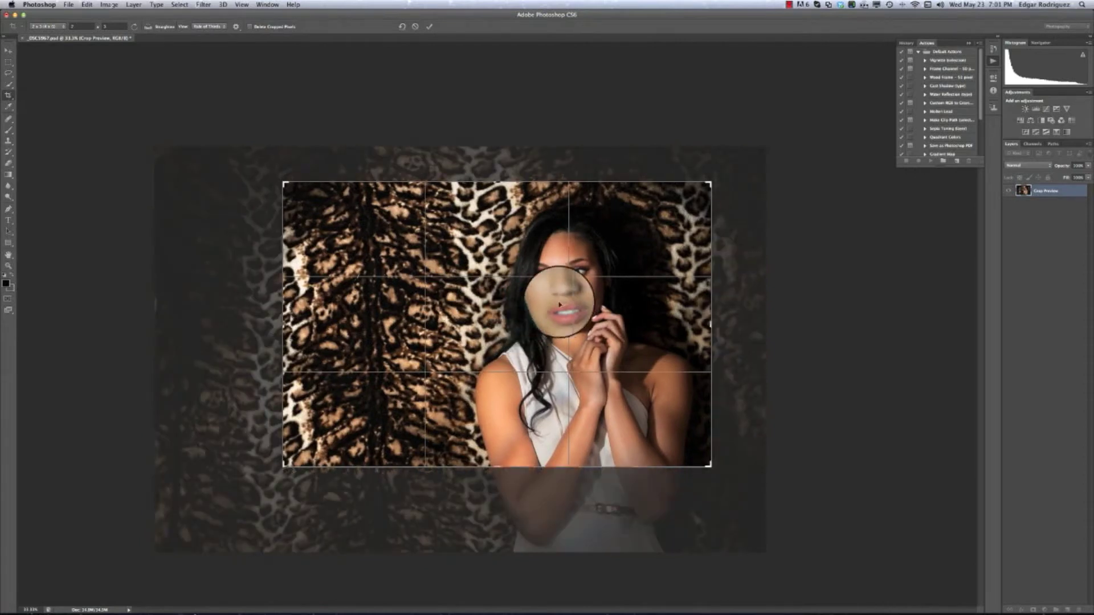
pyautogui.moveTo(588, 305); pyautogui.dragTo(577, 310)
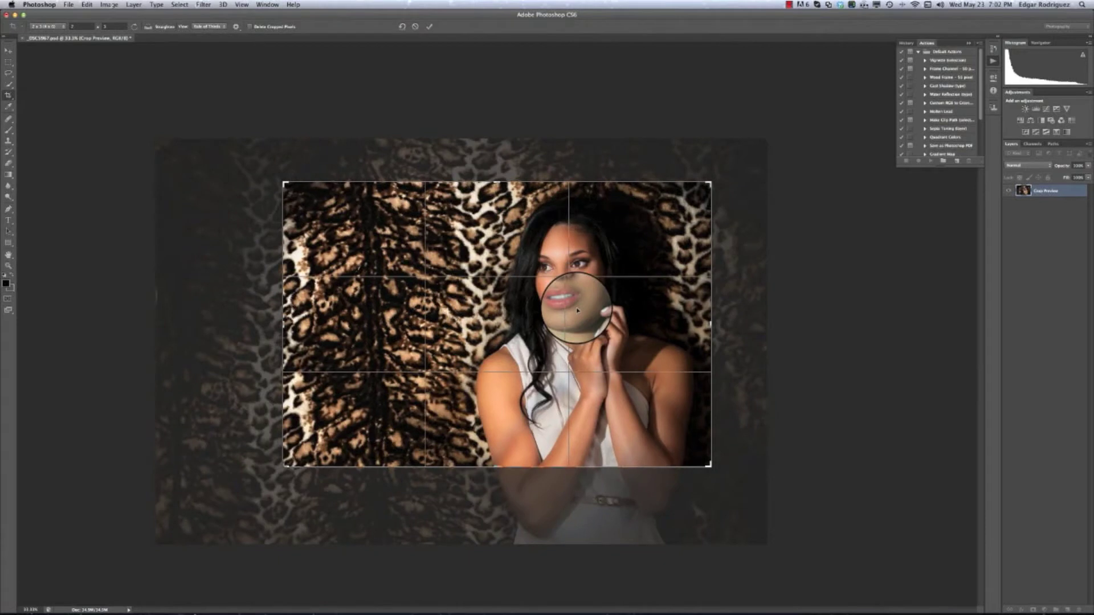
pyautogui.press('Return')
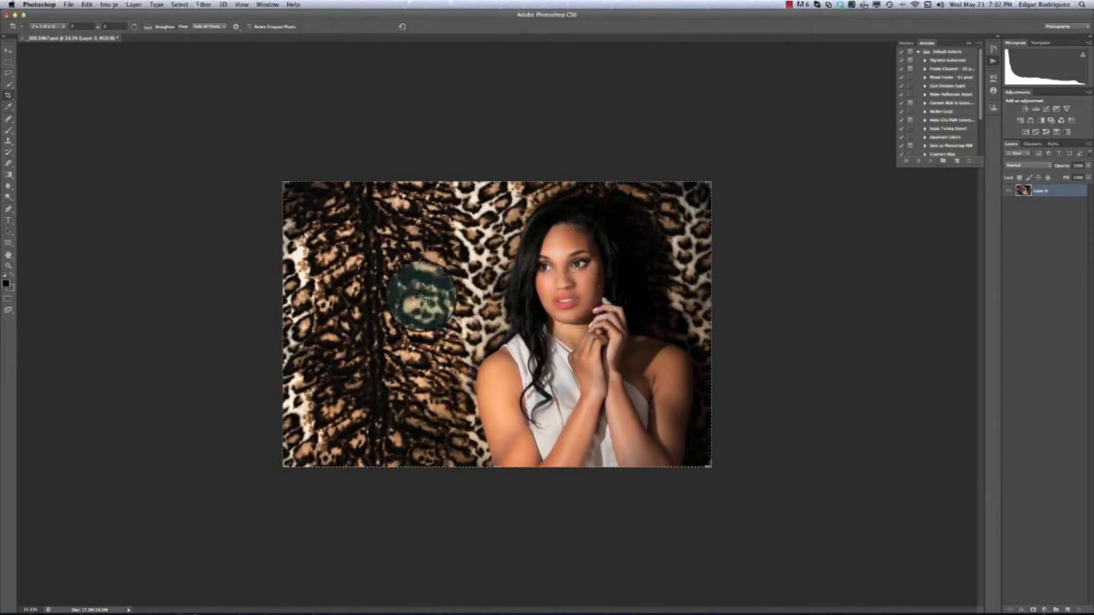
# Reopen the crop, enlarge the frame slightly, reposition the photo inside it and apply the new crop
pyautogui.click(283, 183)
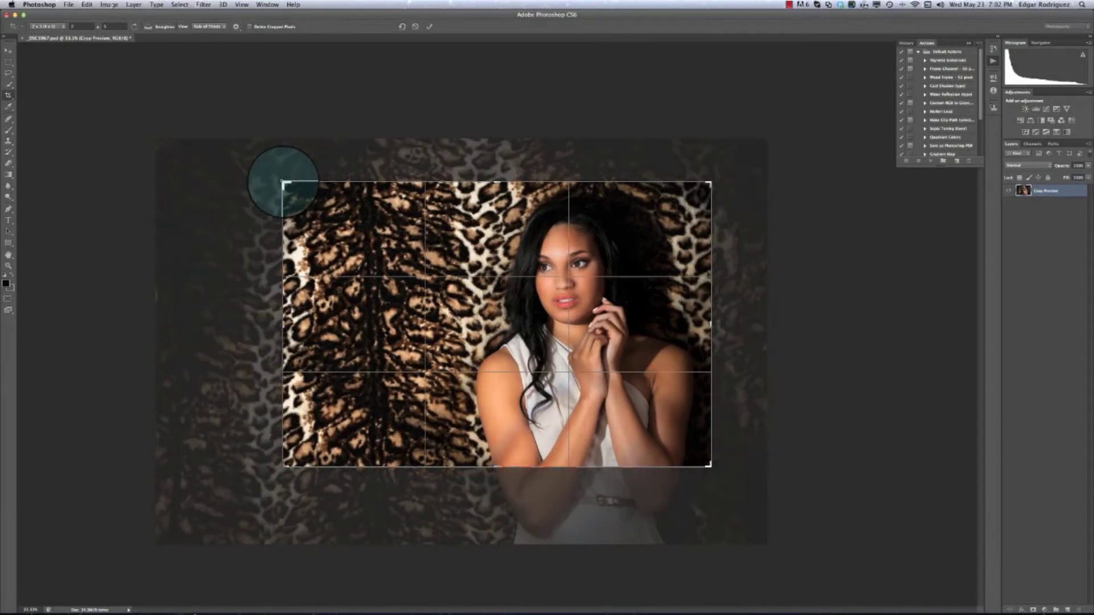
pyautogui.moveTo(283, 183); pyautogui.dragTo(267, 173)
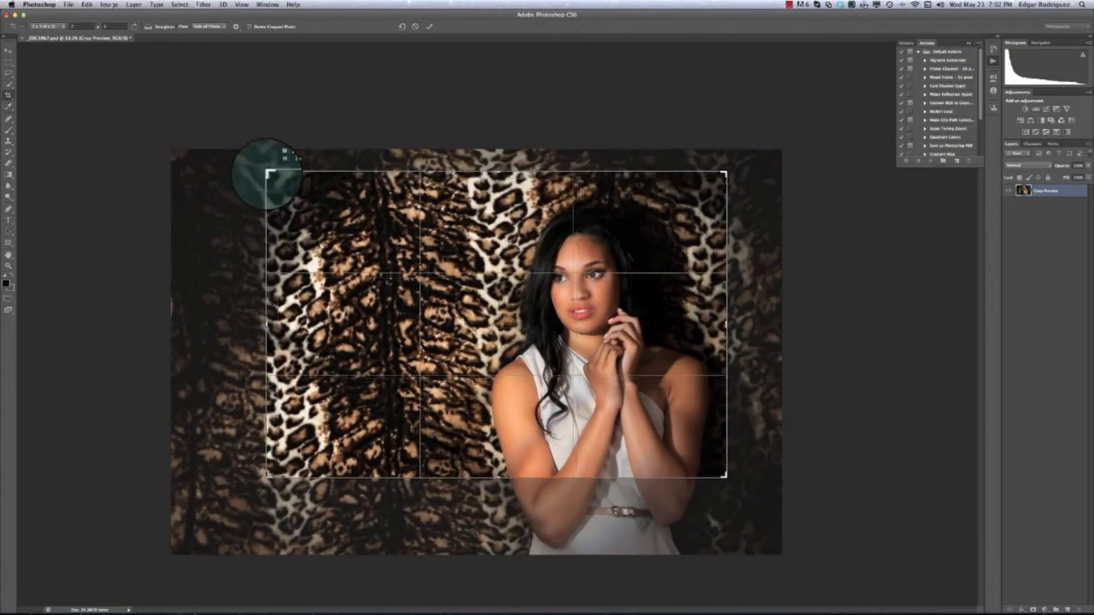
pyautogui.moveTo(374, 248); pyautogui.dragTo(373, 237)
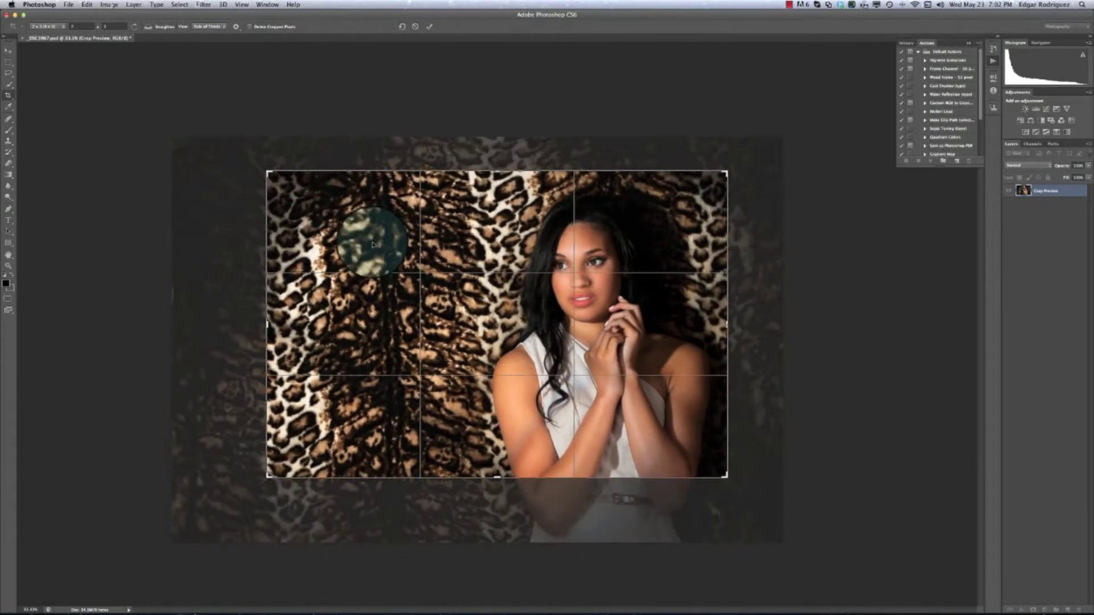
pyautogui.press('Return')
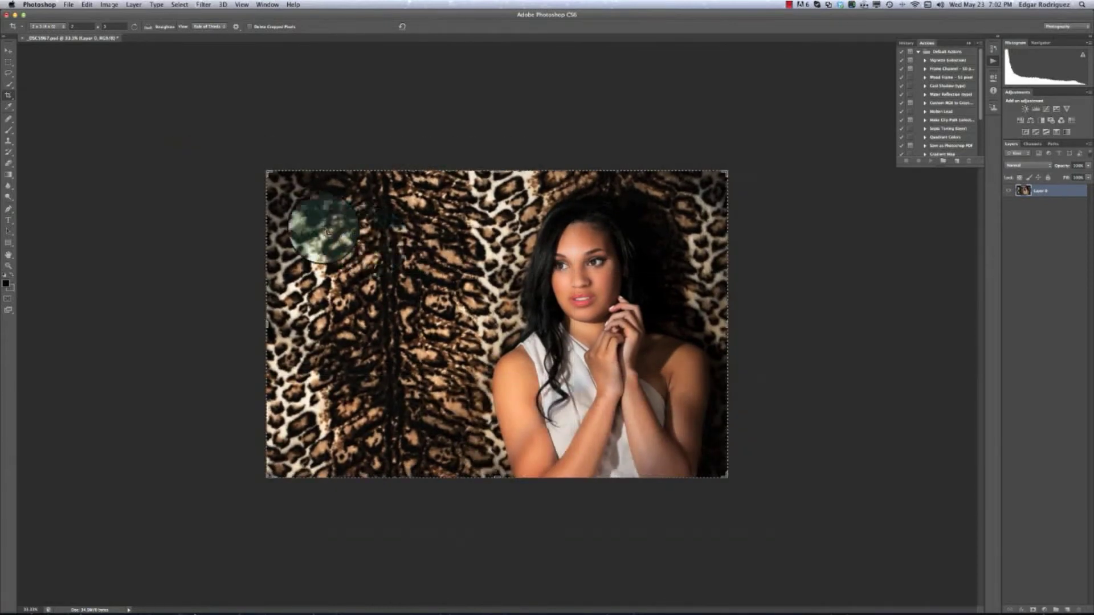
# Tighten the crop frame slightly, shift the photo so the woman's face sits near the upper-right thirds intersection, and apply the crop
pyautogui.moveTo(264, 174); pyautogui.dragTo(275, 178)
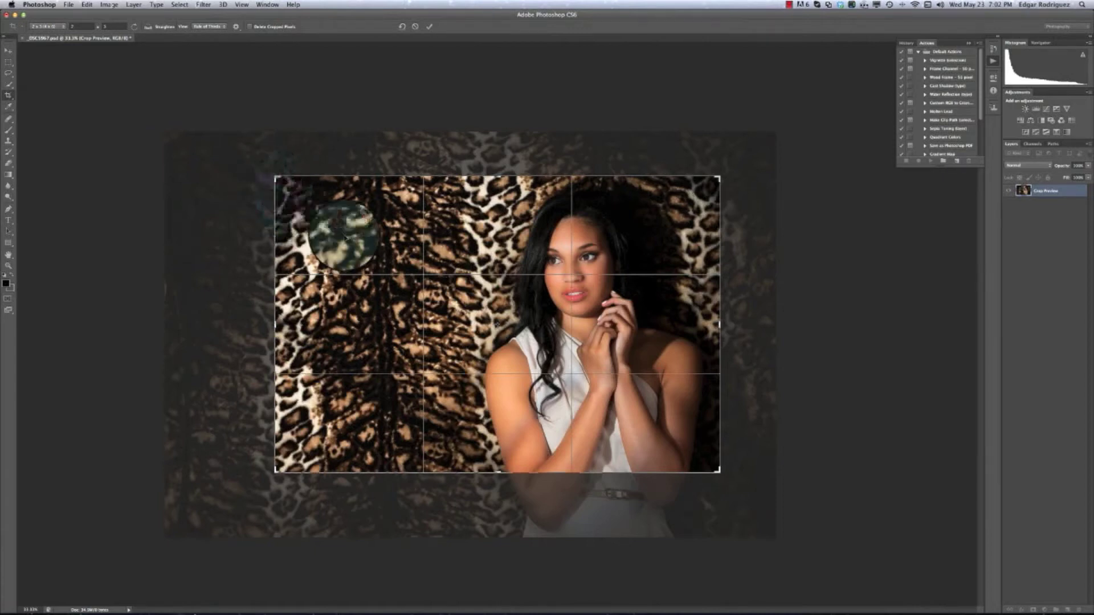
pyautogui.moveTo(489, 273); pyautogui.dragTo(427, 254)
pyautogui.moveTo(478, 299)
pyautogui.mouseDown()
pyautogui.moveTo(513, 261)
pyautogui.moveTo(456, 234)
pyautogui.moveTo(416, 196)
pyautogui.moveTo(462, 313)
pyautogui.moveTo(488, 306)
pyautogui.mouseUp()
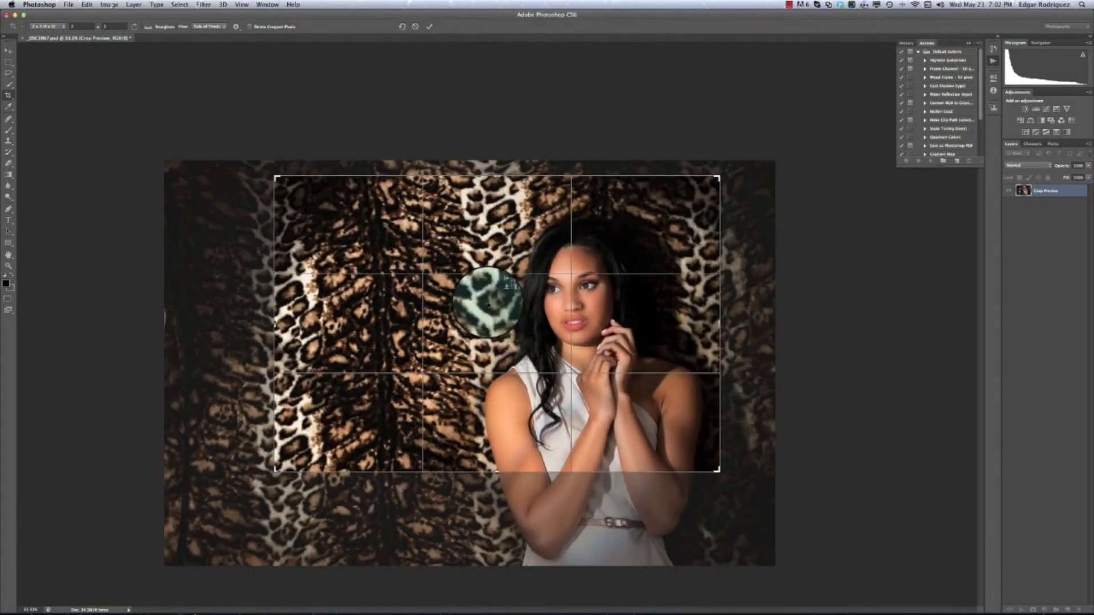
pyautogui.moveTo(458, 326); pyautogui.dragTo(496, 276)
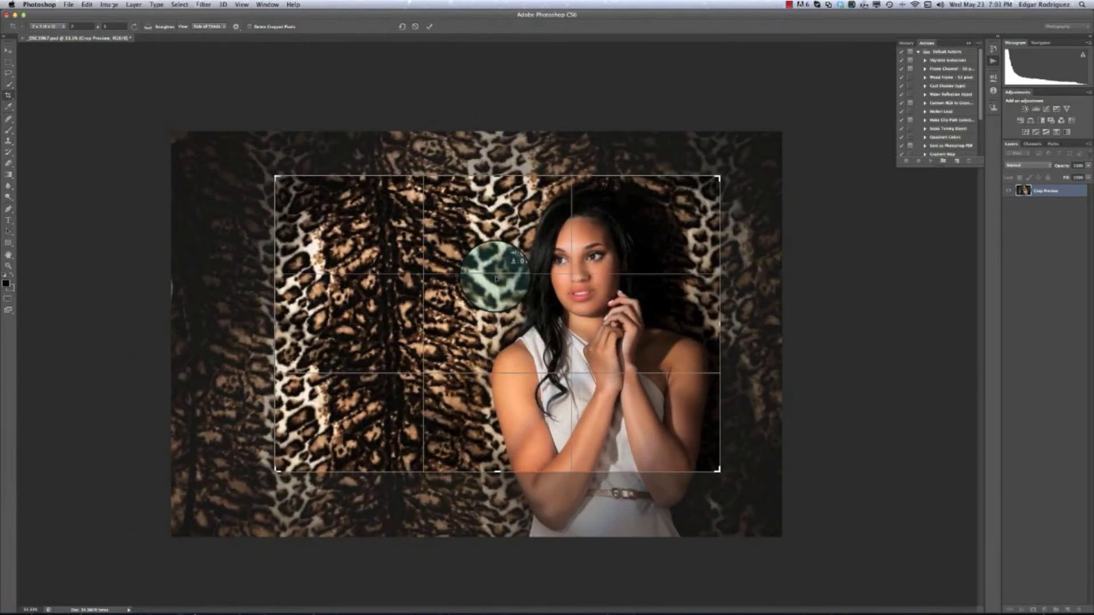
pyautogui.moveTo(481, 312); pyautogui.dragTo(473, 279)
pyautogui.press('Return')
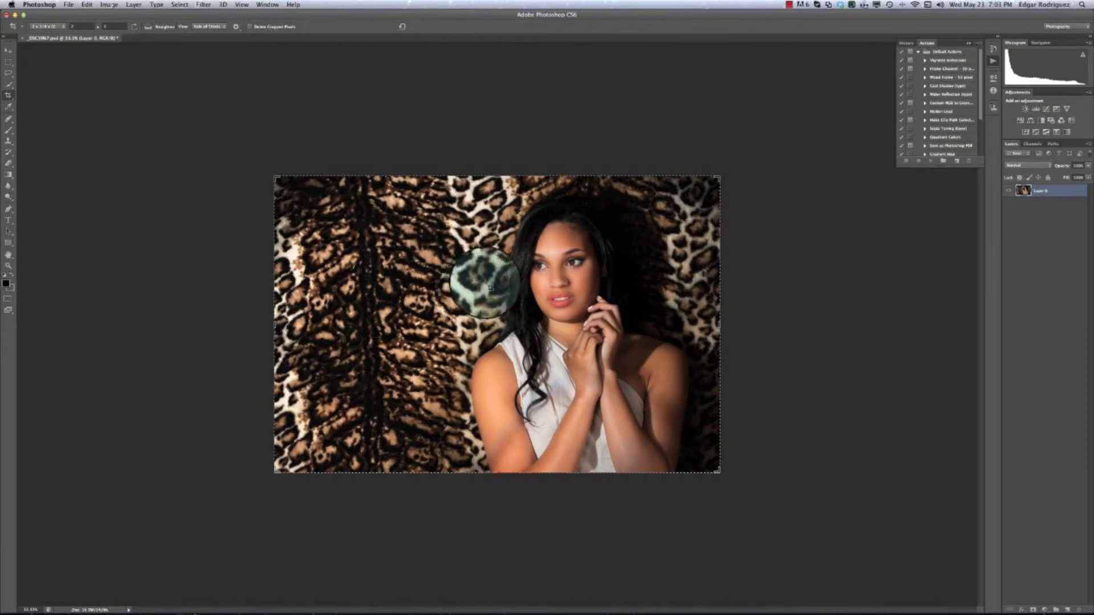
# Turn on Delete Cropped Pixels for the crop, apply it and check the cropped photo's edge for hidden pixels
pyautogui.click(717, 469)
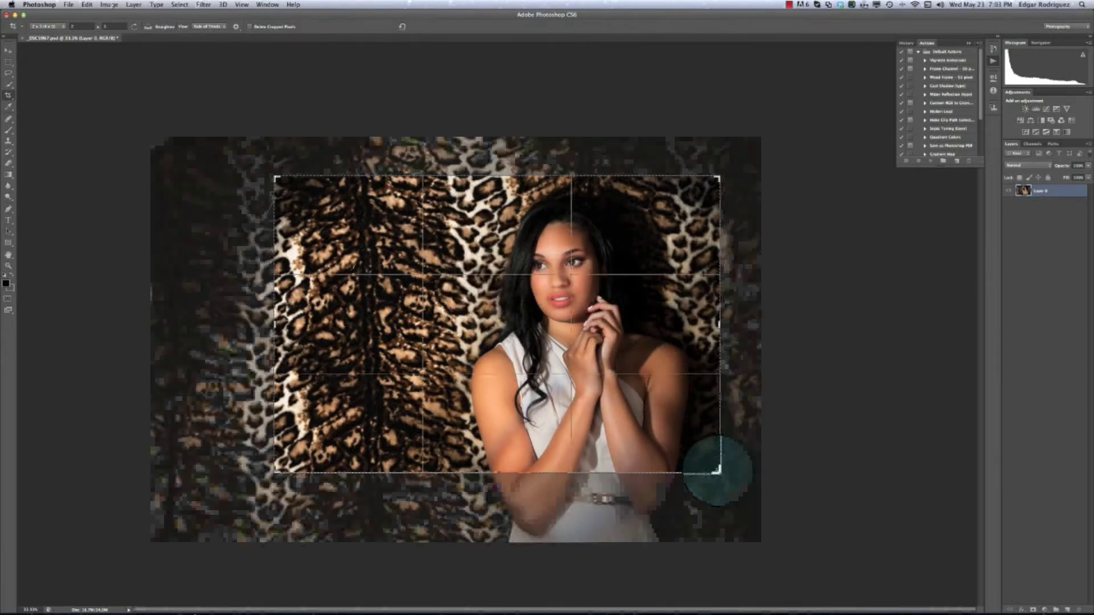
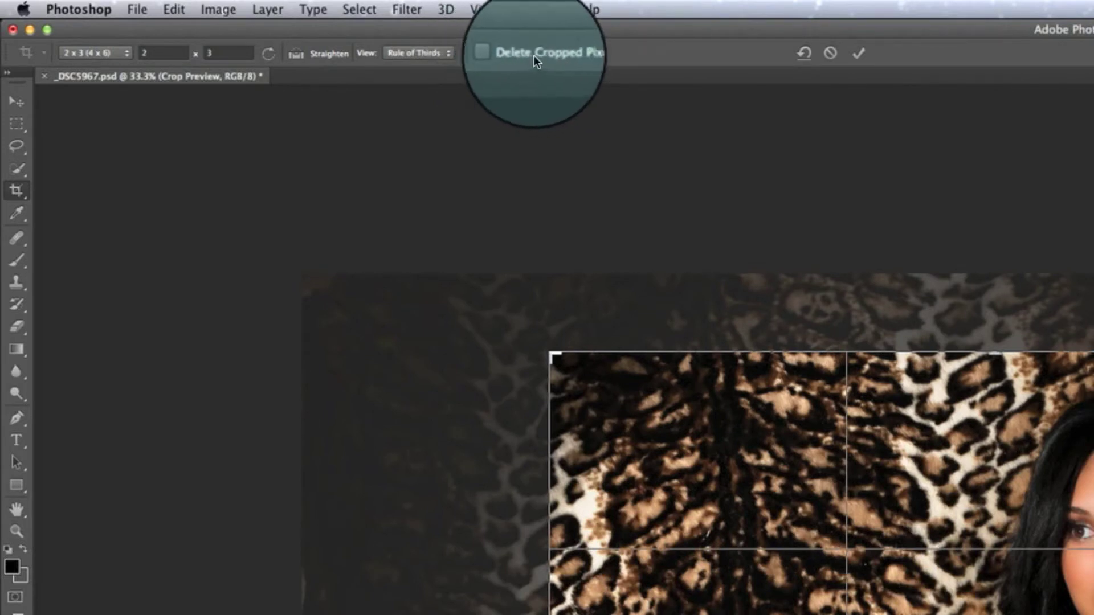
pyautogui.click(498, 53)
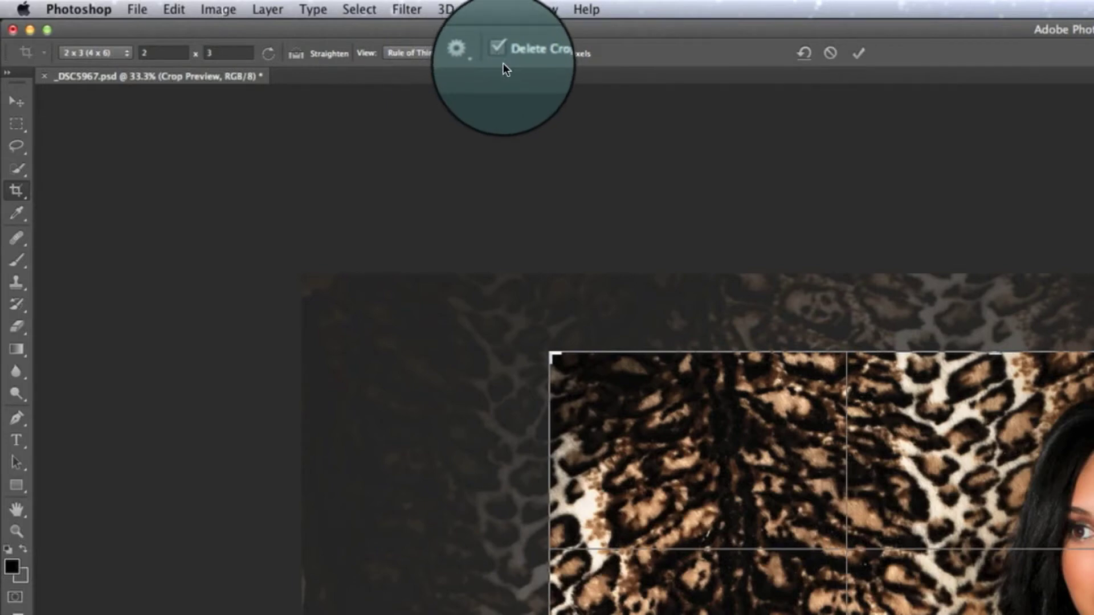
pyautogui.press('Return')
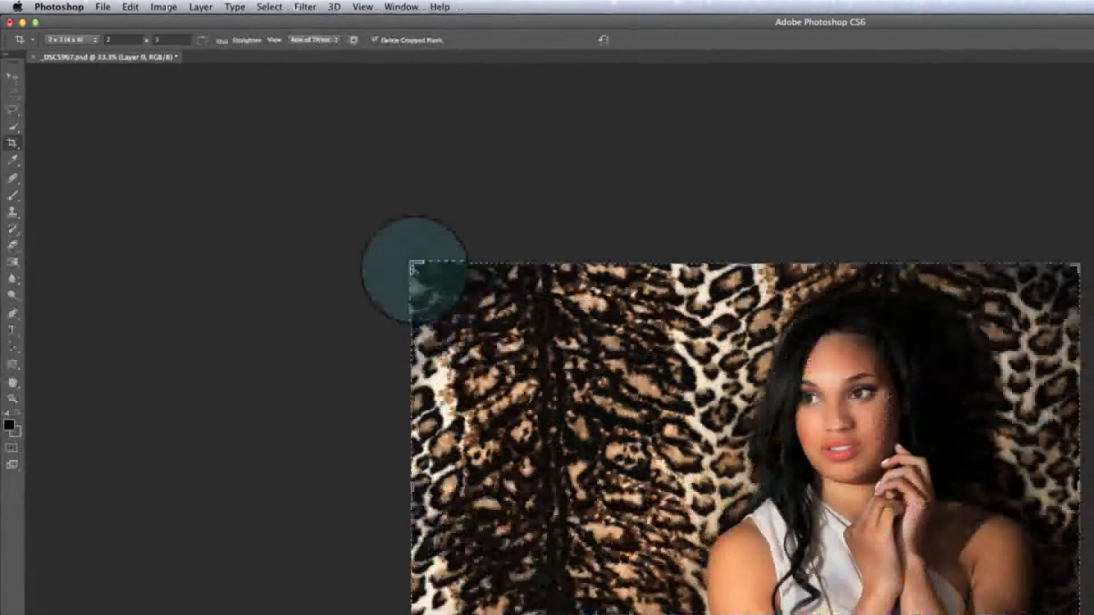
pyautogui.click(433, 281)
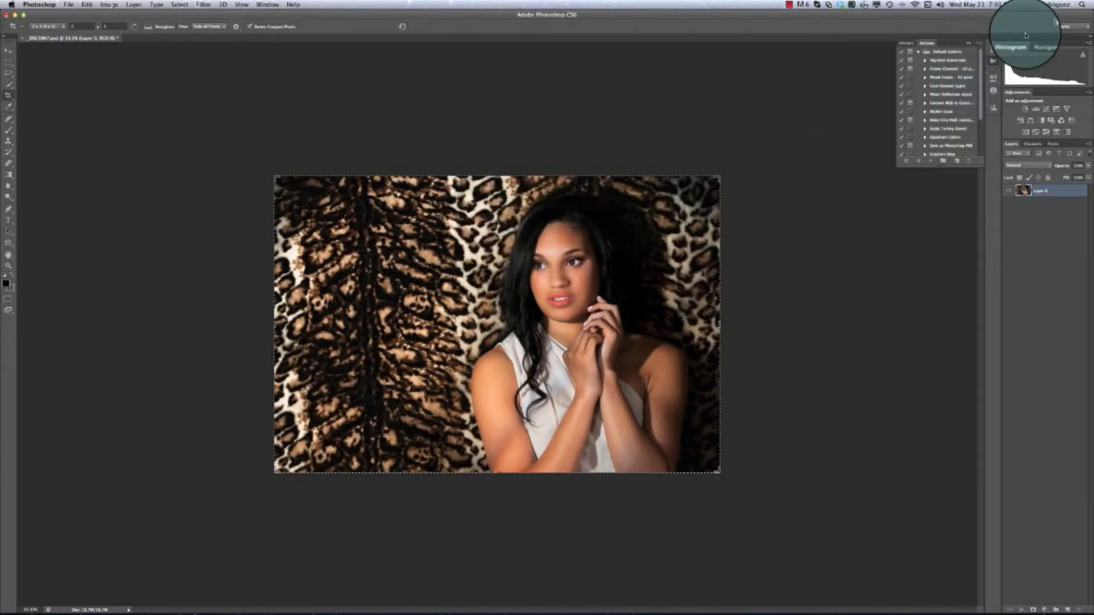
# Revert the document to its Open state in the history and show the list of actions again
pyautogui.click(903, 43)
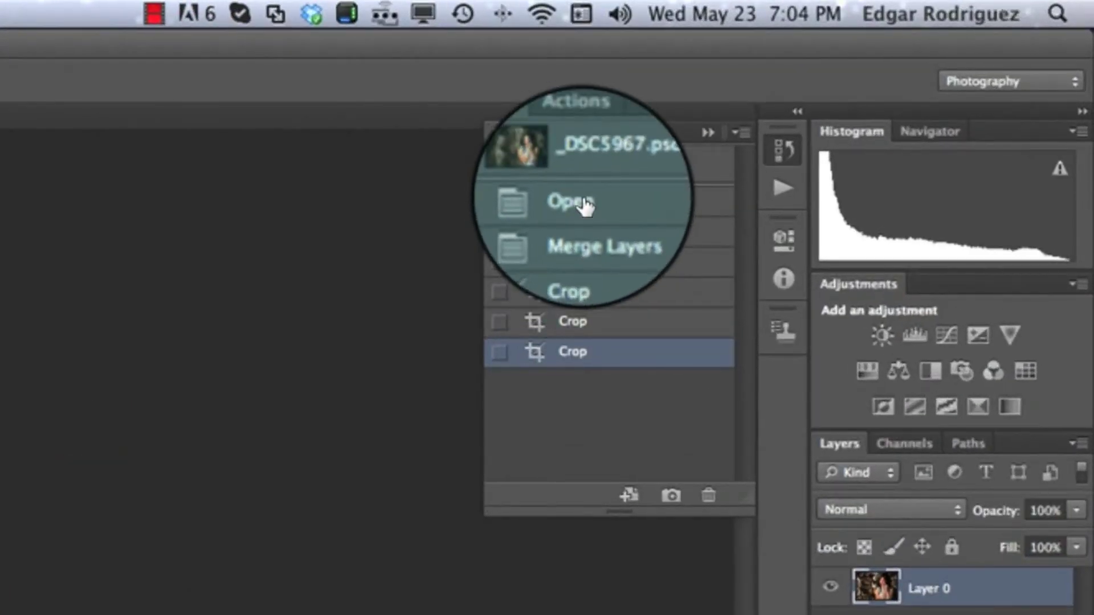
pyautogui.click(869, 90)
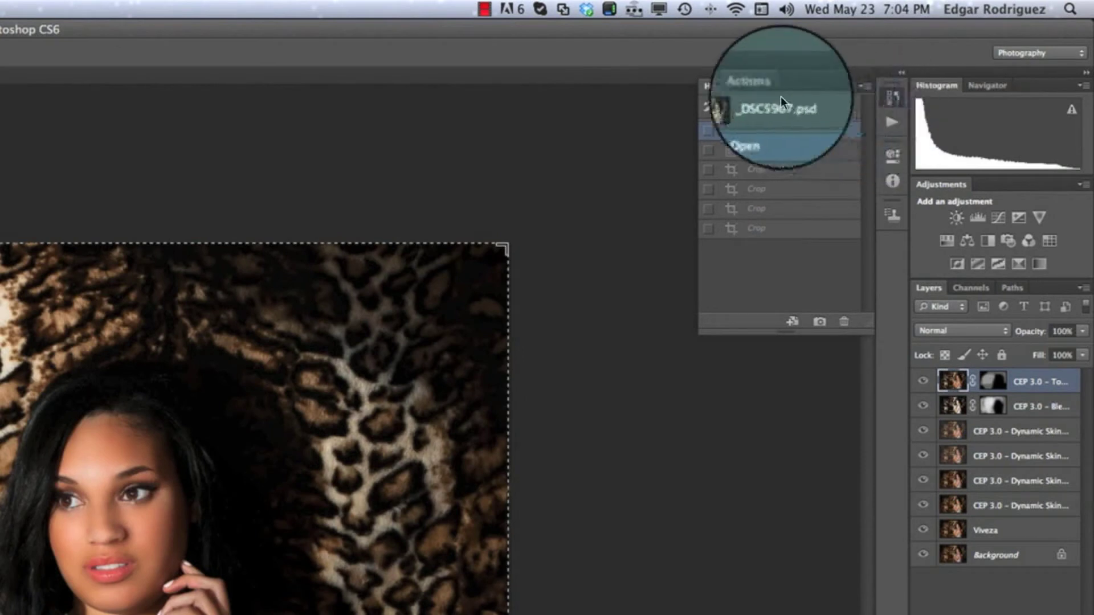
pyautogui.click(762, 85)
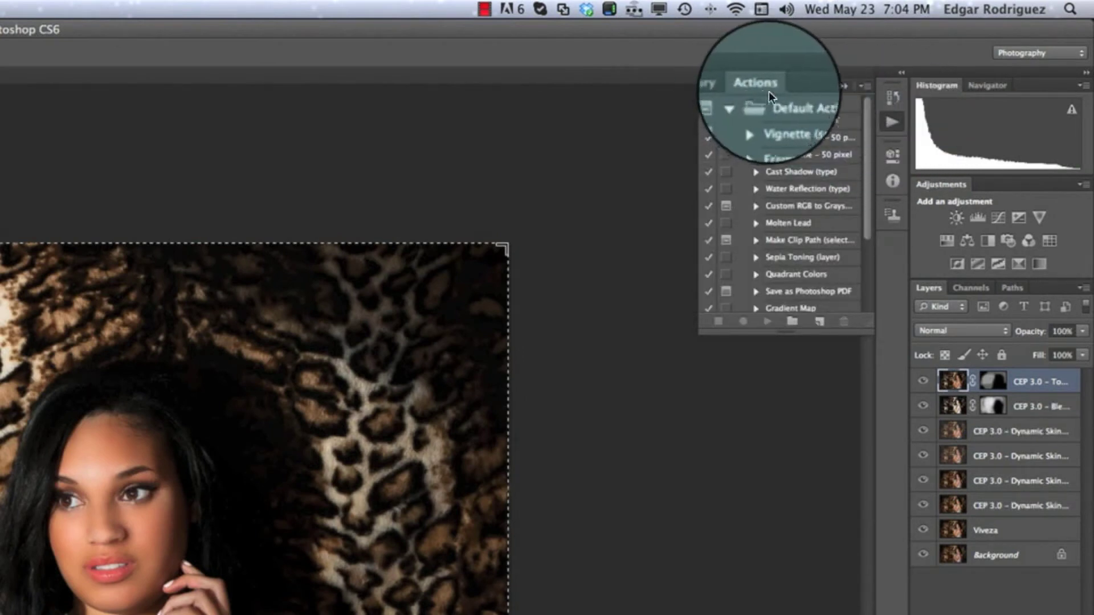
# Show the document history and step through the Merge Layers and Crop states to compare the successive crops
pyautogui.click(718, 85)
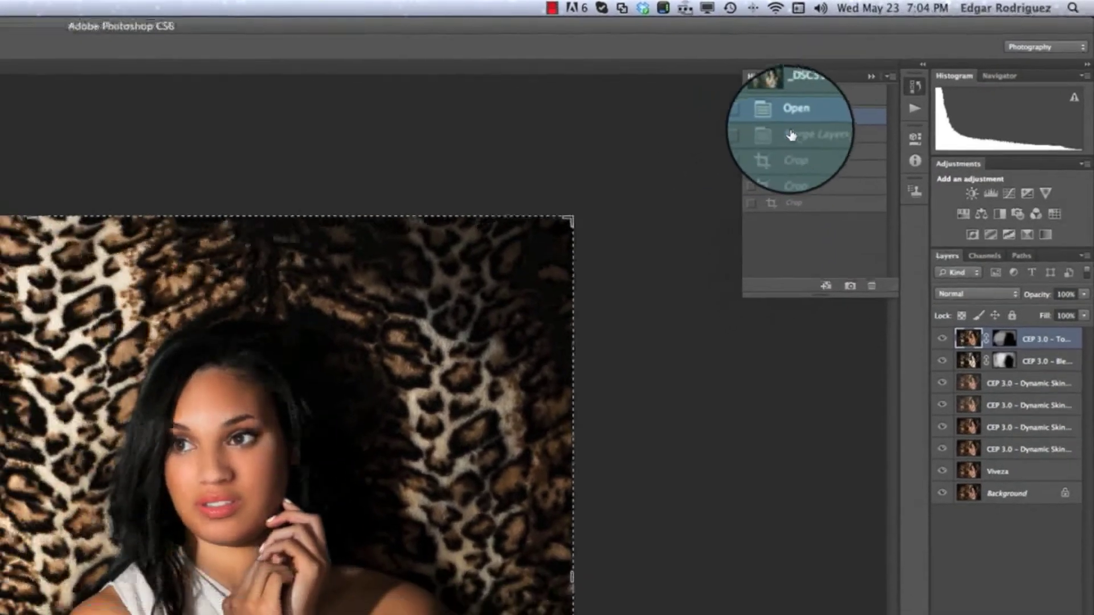
pyautogui.click(747, 151)
pyautogui.click(755, 171)
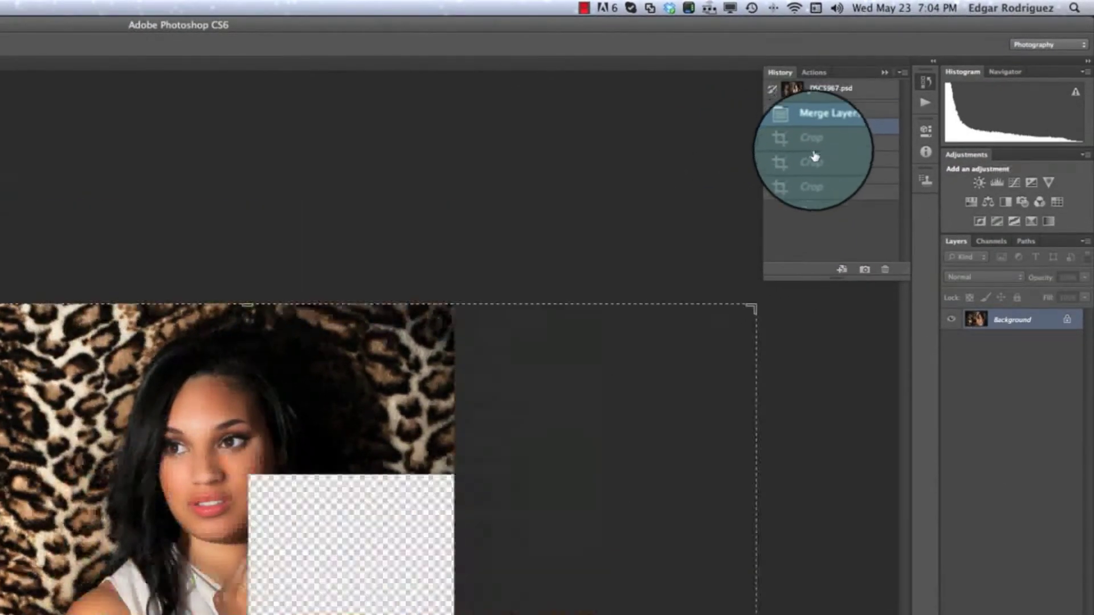
pyautogui.click(814, 162)
pyautogui.click(819, 192)
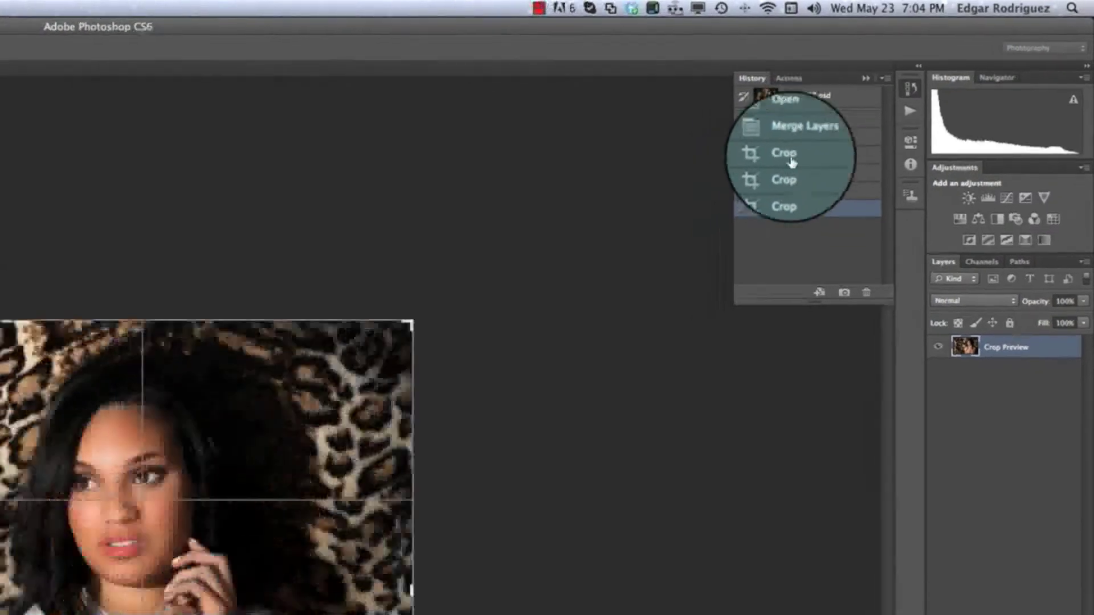
pyautogui.click(747, 171)
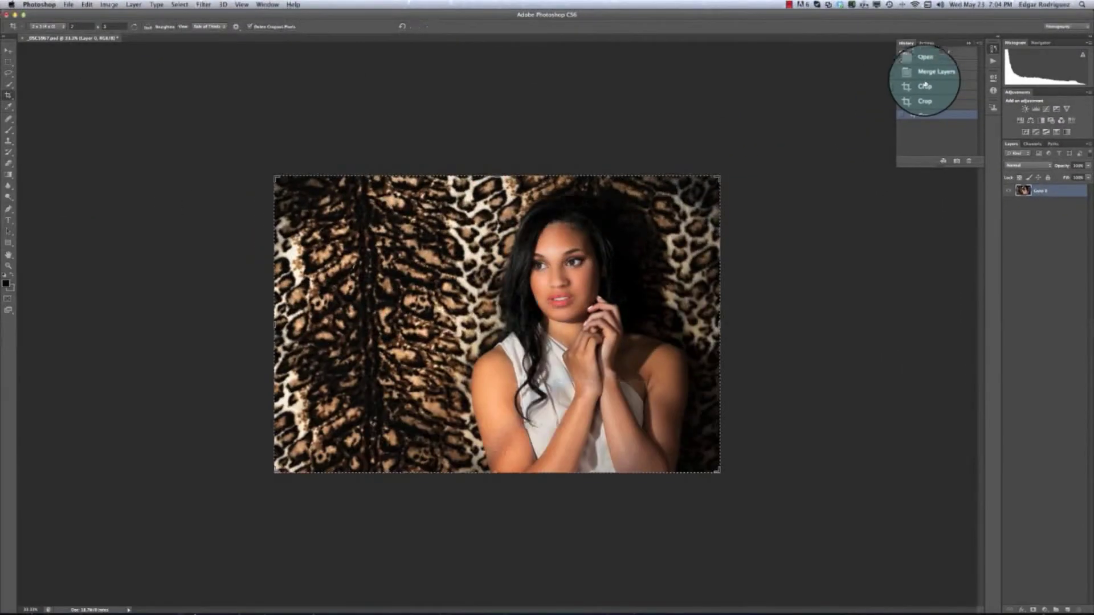
pyautogui.click(925, 84)
pyautogui.click(928, 96)
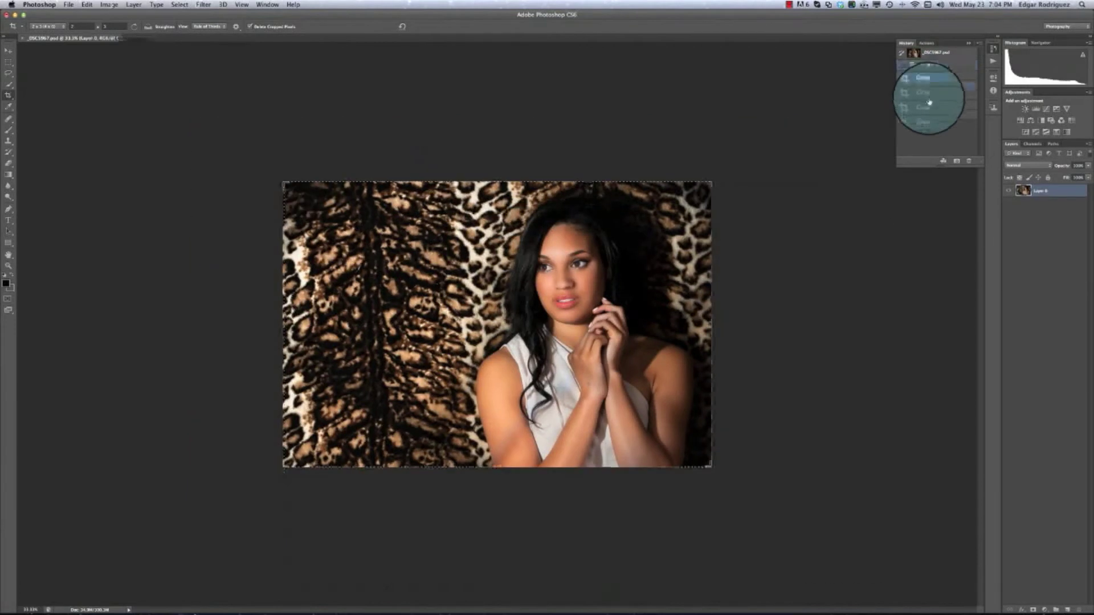
pyautogui.click(928, 112)
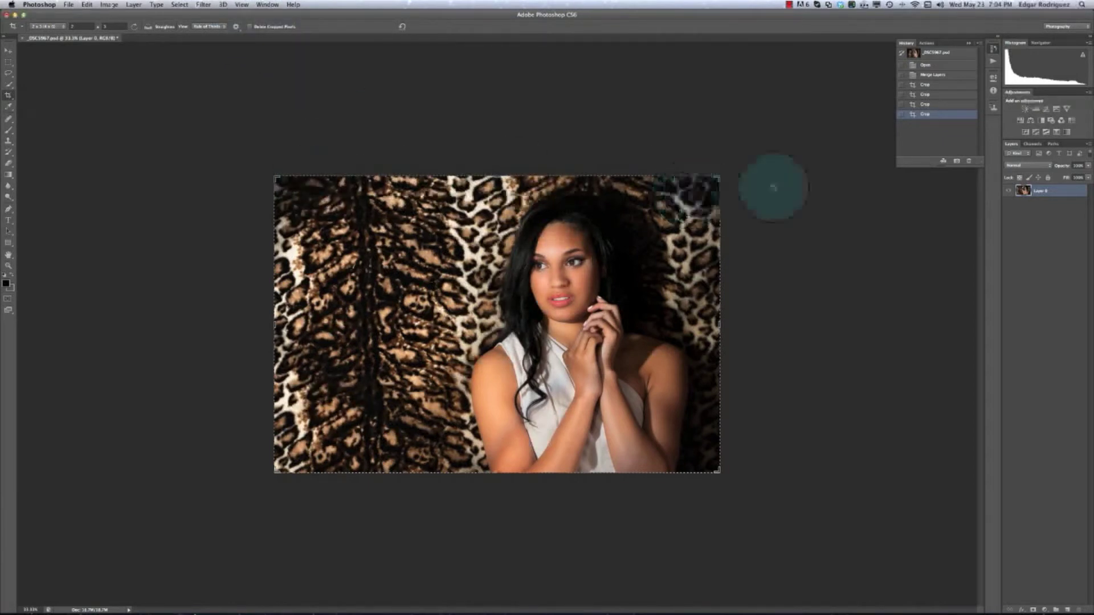
# Restore the Open state, crop tightly around the woman at 2 x 3 without deleting cropped pixels, and reapply the crop slightly larger
pyautogui.click(925, 64)
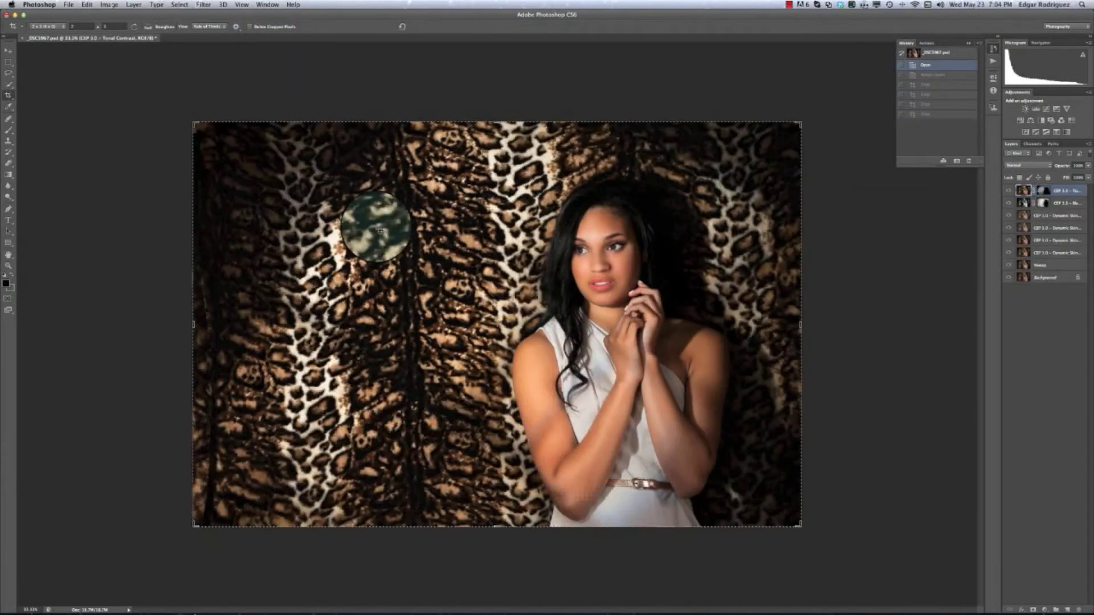
pyautogui.moveTo(194, 124); pyautogui.dragTo(520, 365)
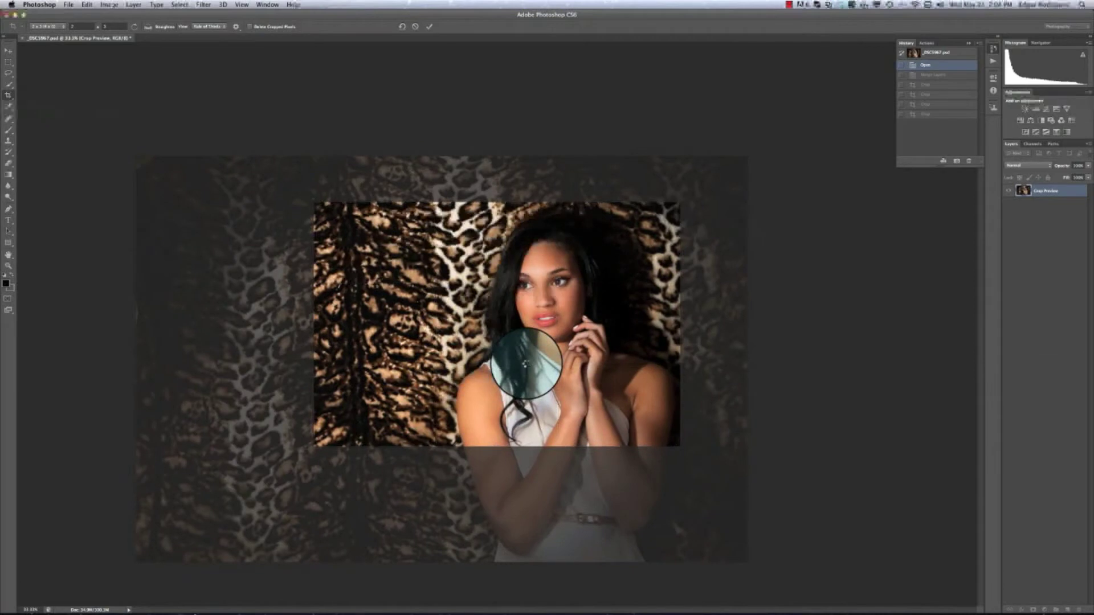
pyautogui.doubleClick(491, 286)
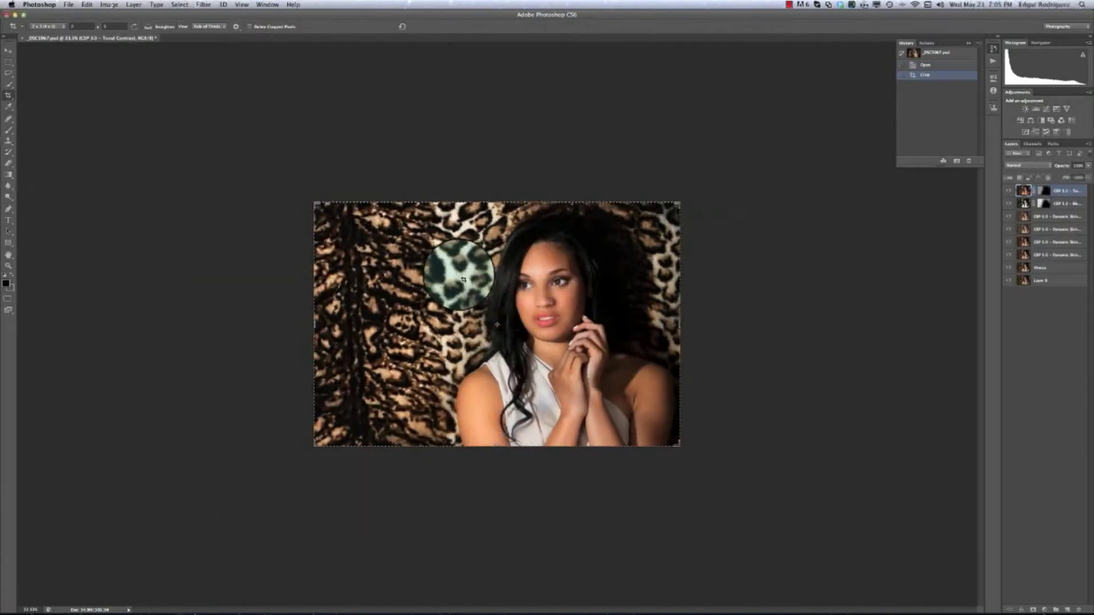
pyautogui.click(315, 203)
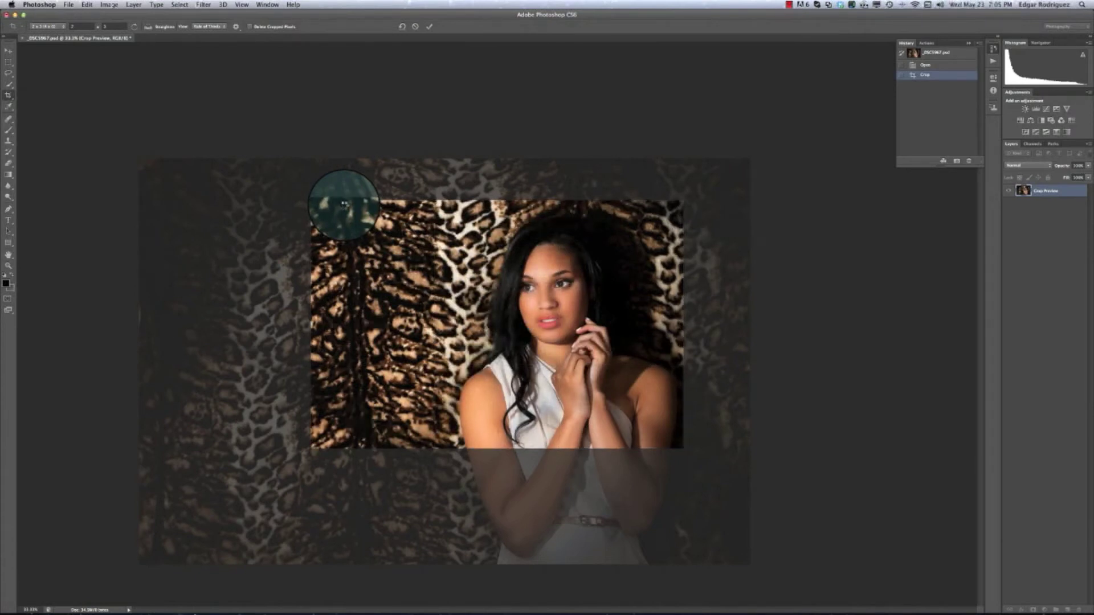
pyautogui.press('Return')
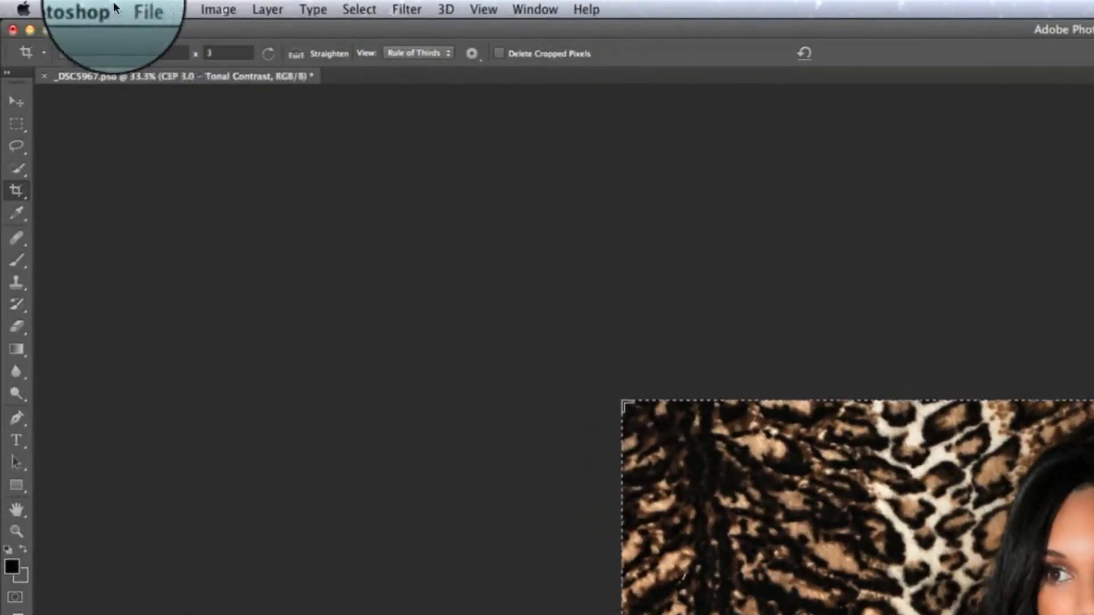
# Save the layered document as _DSC5967.psd in a new folder named 123, with Maximize Compatibility on
pyautogui.click(68, 5)
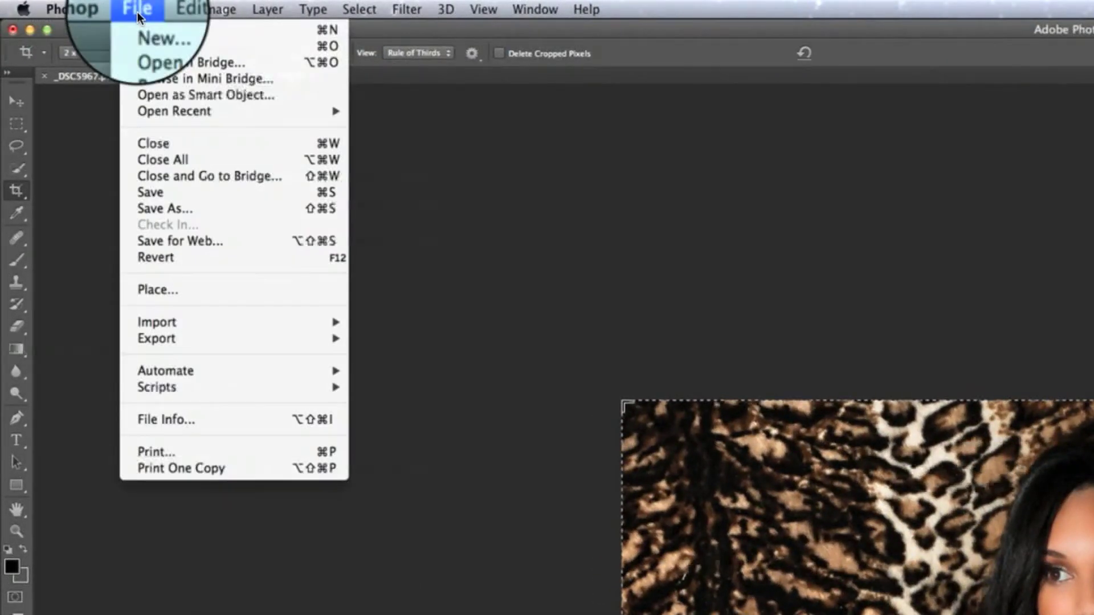
pyautogui.click(192, 207)
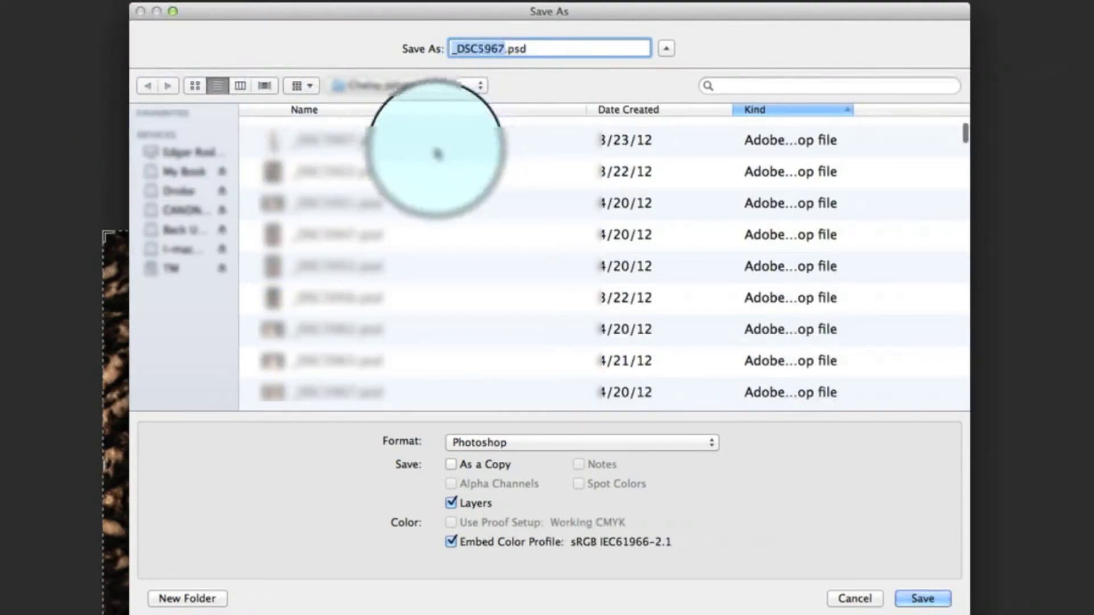
pyautogui.click(199, 599)
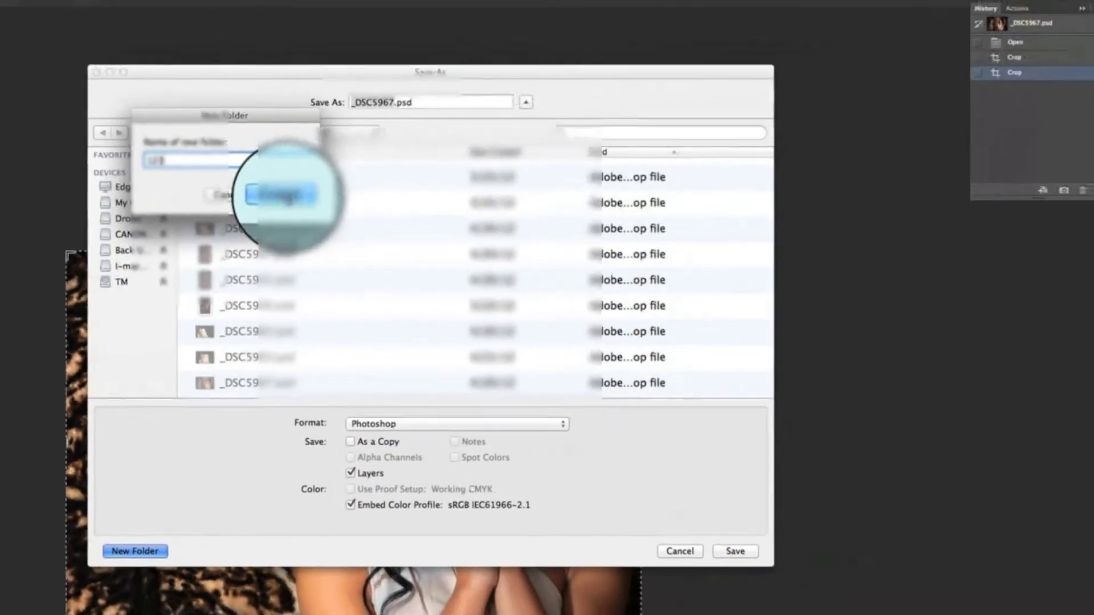
pyautogui.click(367, 164)
pyautogui.click(730, 547)
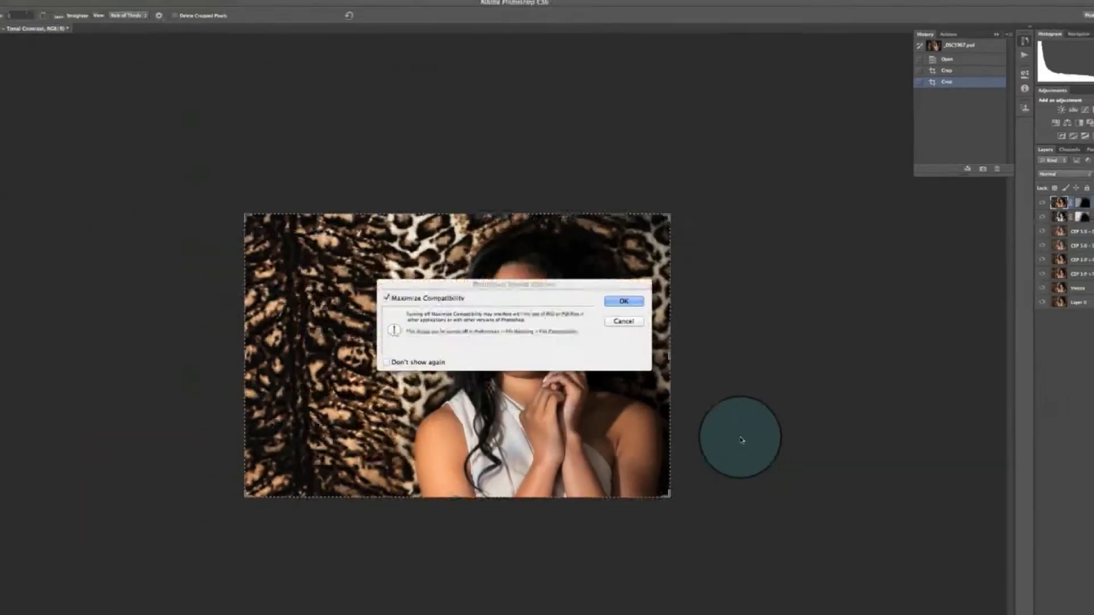
pyautogui.click(638, 288)
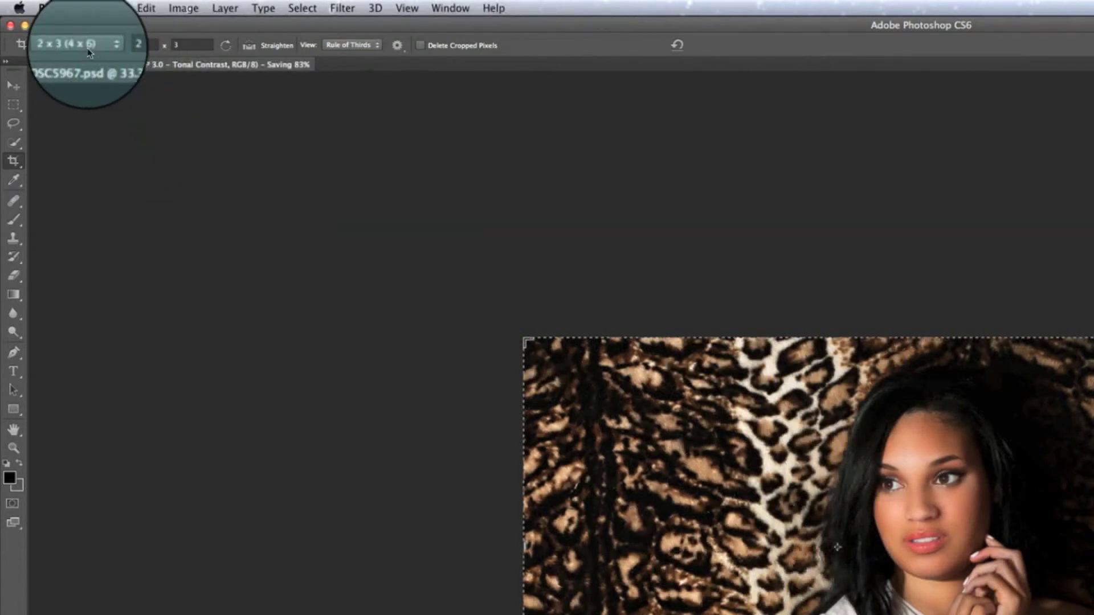
# Crop with the 8 in W x 10 in H 300 preset, enlarging the frame and shifting the photo to fit both shoulders, and apply
pyautogui.click(88, 53)
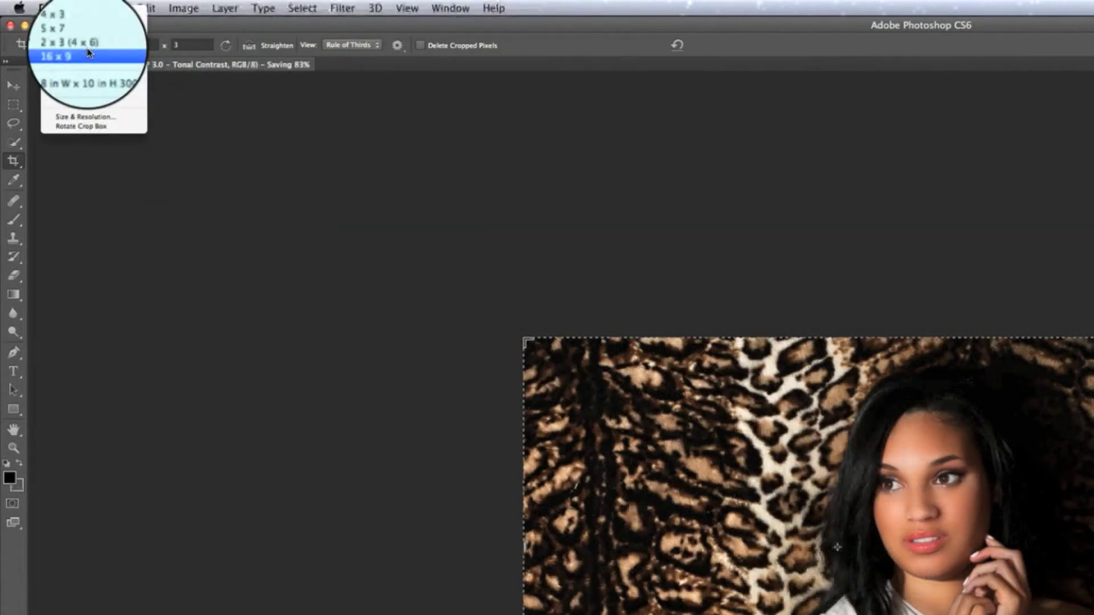
pyautogui.click(90, 71)
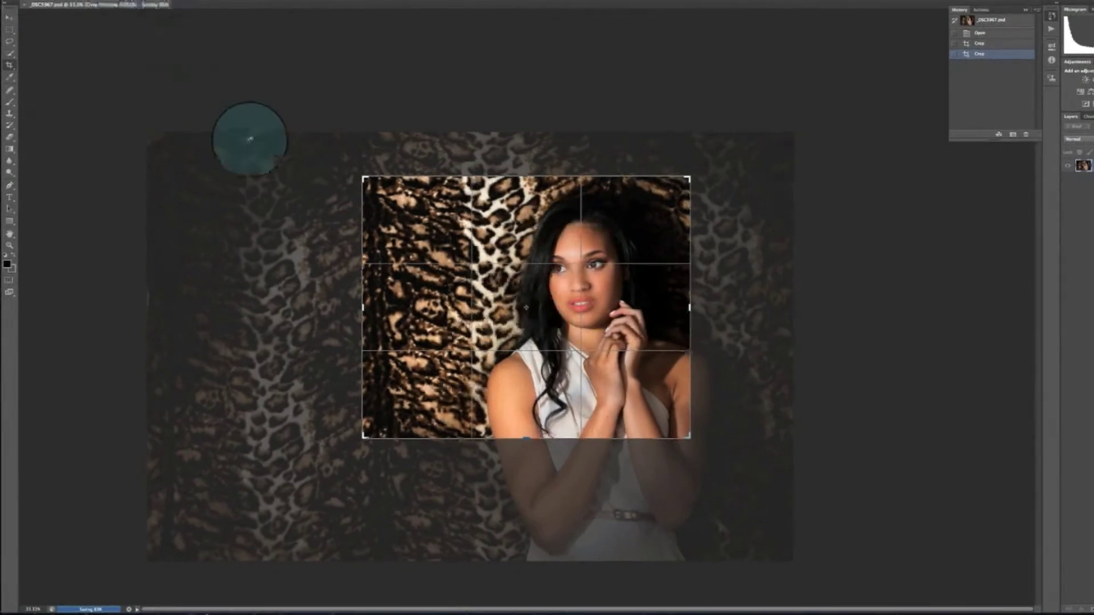
pyautogui.moveTo(511, 356); pyautogui.dragTo(479, 350)
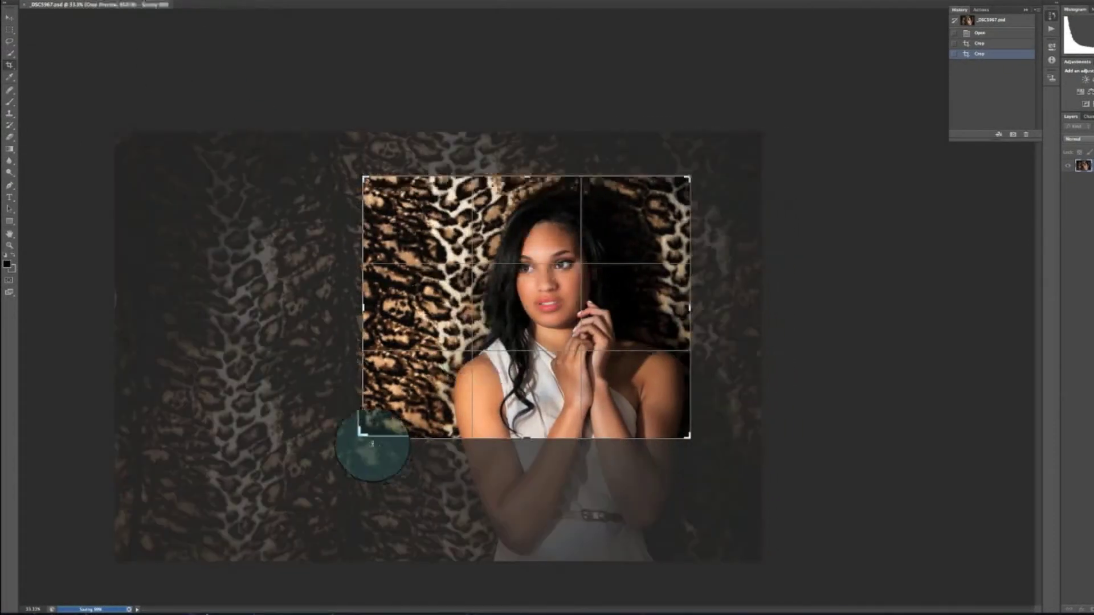
pyautogui.moveTo(363, 438); pyautogui.dragTo(334, 459)
pyautogui.moveTo(451, 414); pyautogui.dragTo(433, 418)
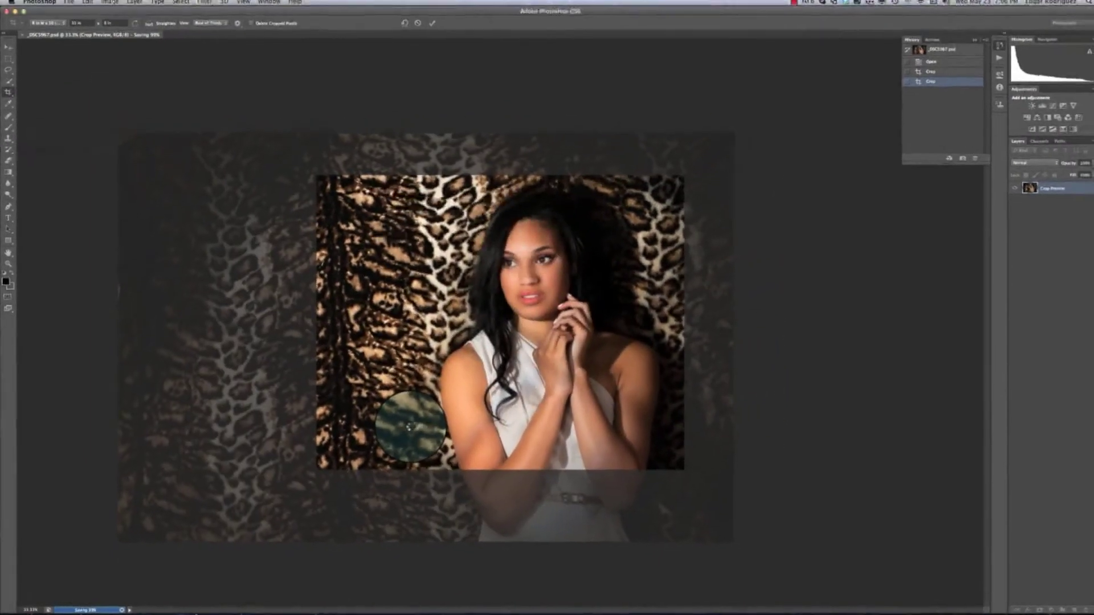
pyautogui.press('Return')
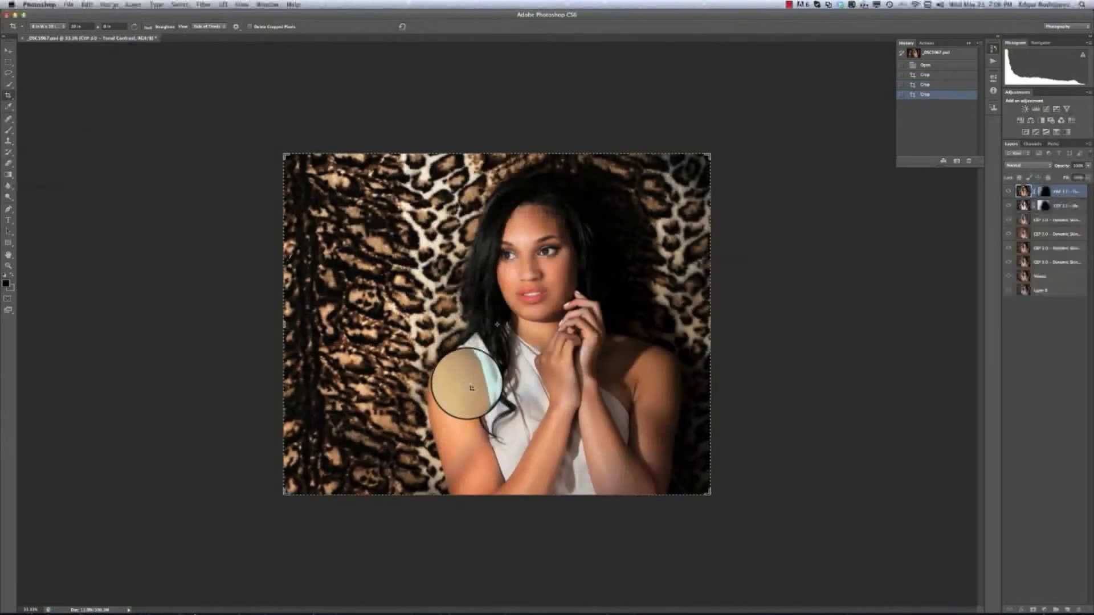
# Save the new crop as a separate Photoshop file named 8x10_DSC5967.psd in the 123 folder
pyautogui.press('super+shift+s')
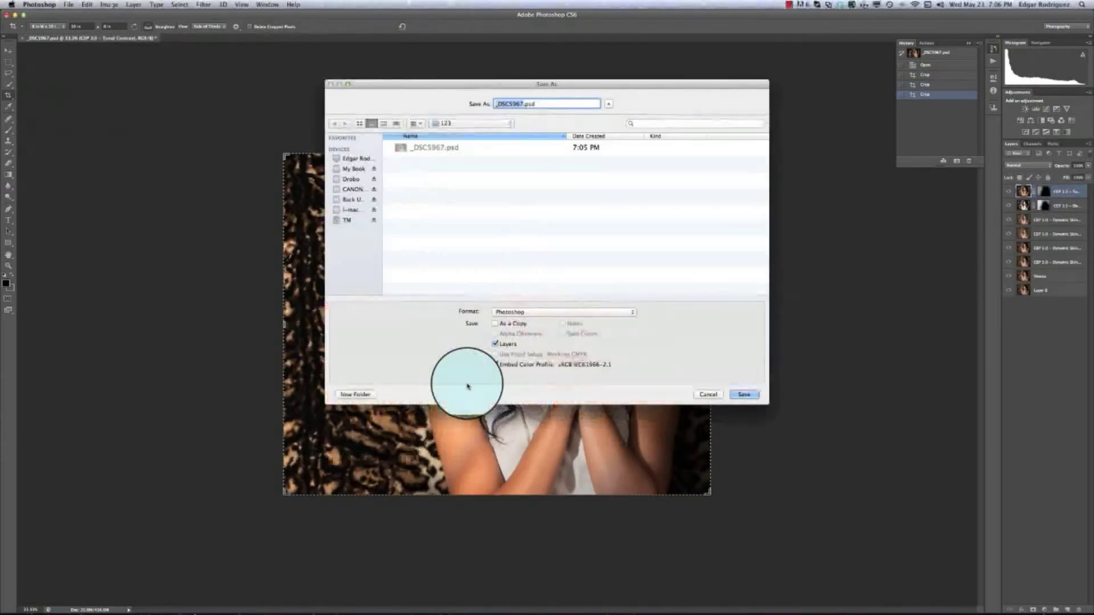
pyautogui.click(717, 395)
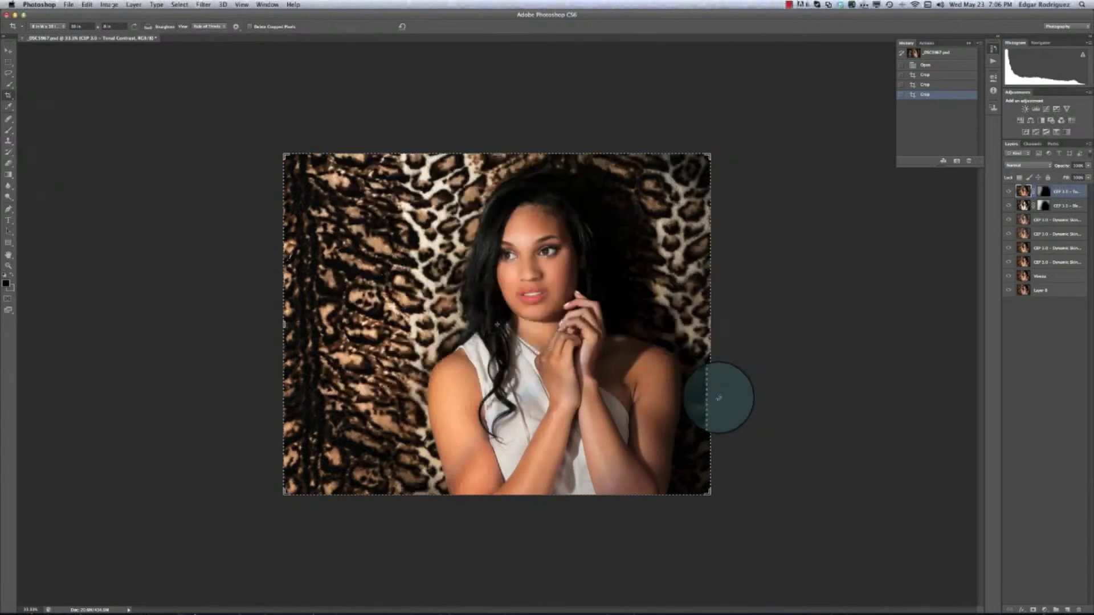
pyautogui.click(68, 6)
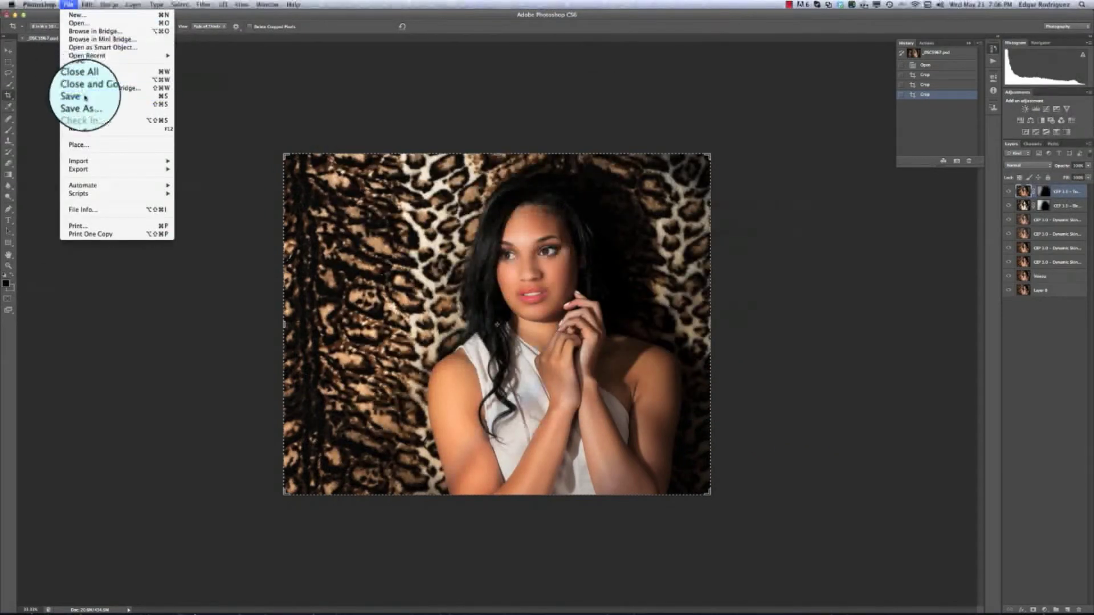
pyautogui.click(102, 106)
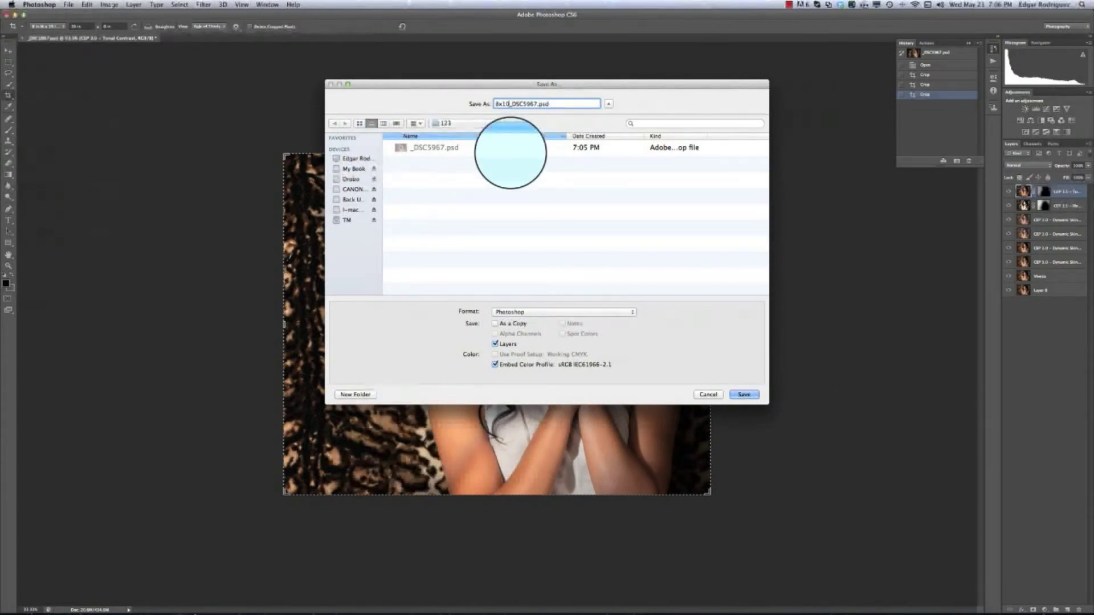
pyautogui.press('Return')
pyautogui.press('Return')
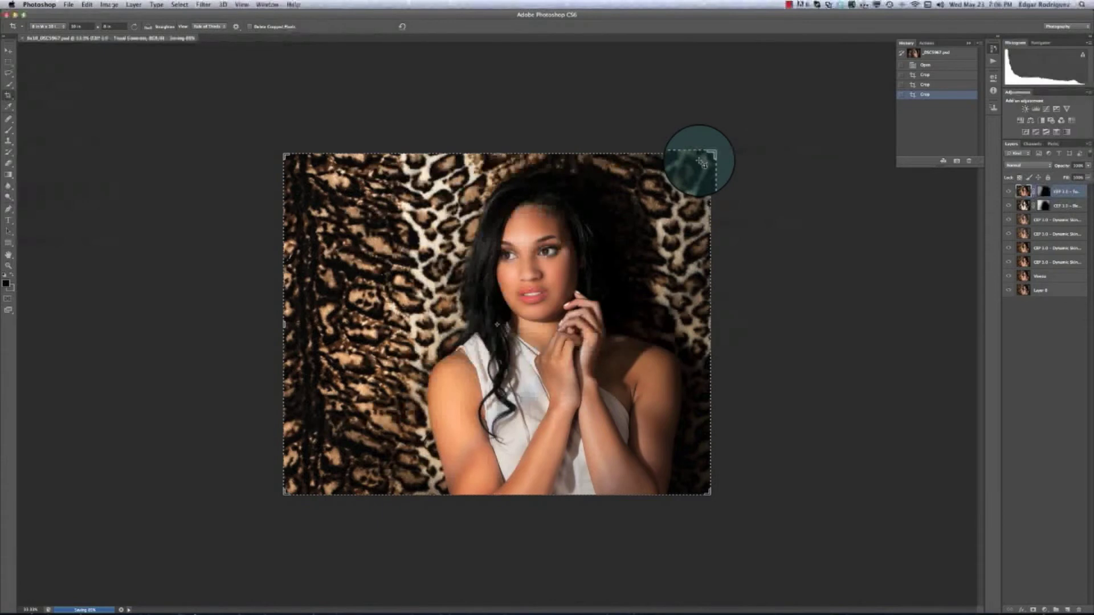
# Try straightening the photo along a diagonal line drawn from its upper-left area toward the woman
pyautogui.click(285, 154)
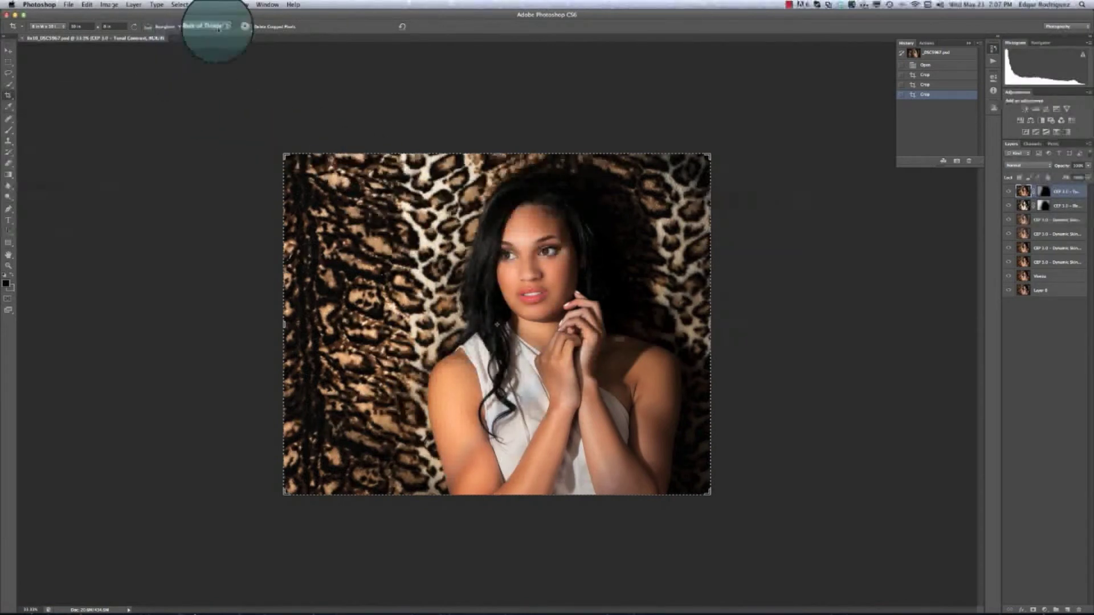
pyautogui.click(148, 27)
pyautogui.moveTo(303, 180); pyautogui.dragTo(526, 292)
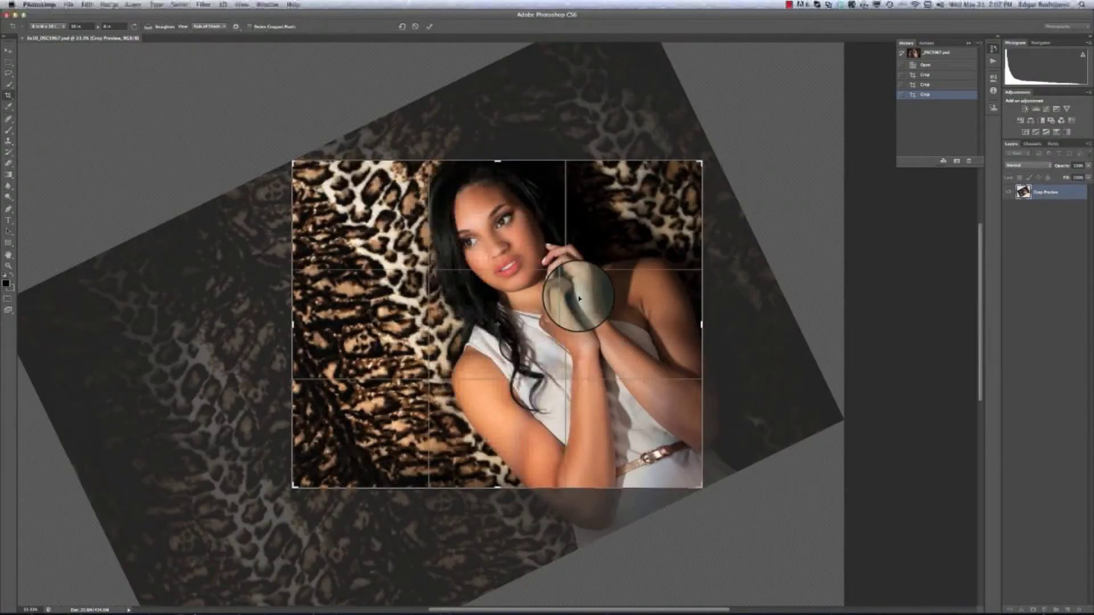
pyautogui.scroll(3, 525, 256)
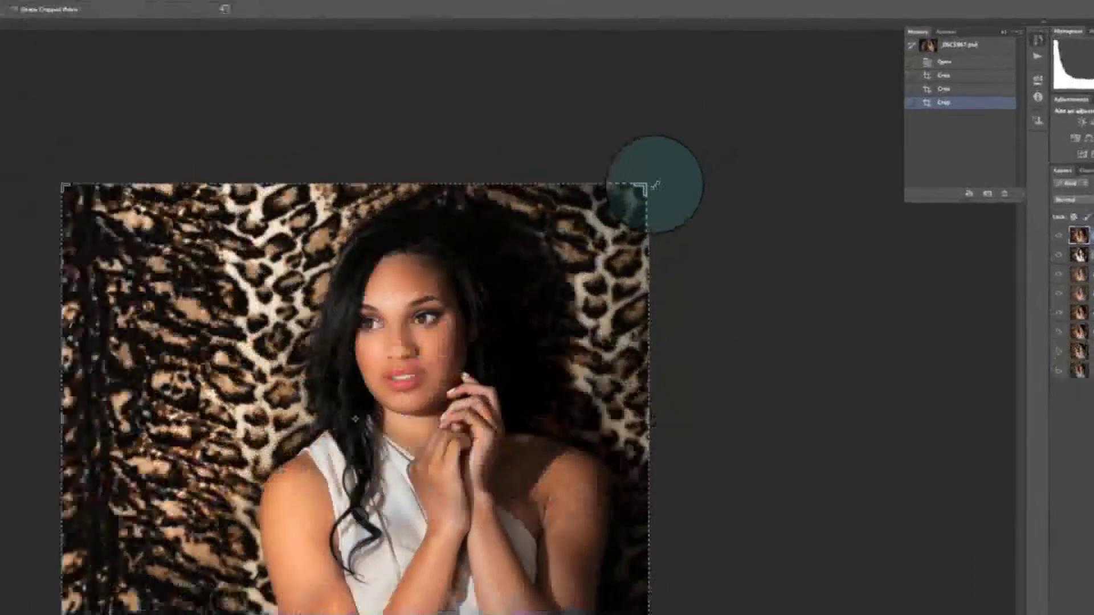
# Try rotating the photo clockwise inside the crop frame and straightening it again along diagonal reference lines
pyautogui.moveTo(667, 173); pyautogui.dragTo(721, 247)
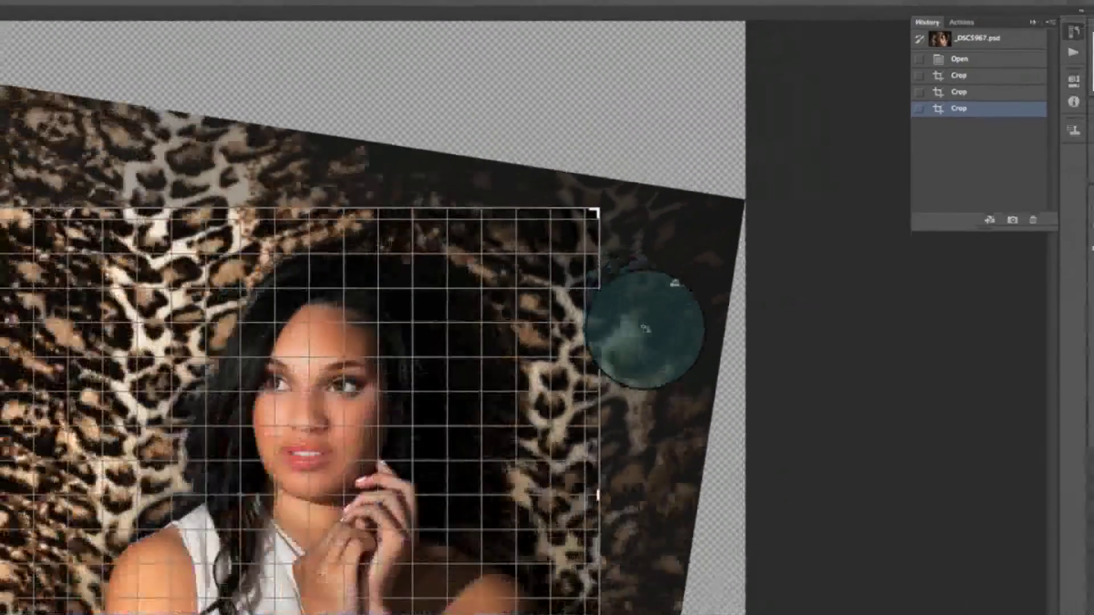
pyautogui.moveTo(646, 329); pyautogui.dragTo(640, 372)
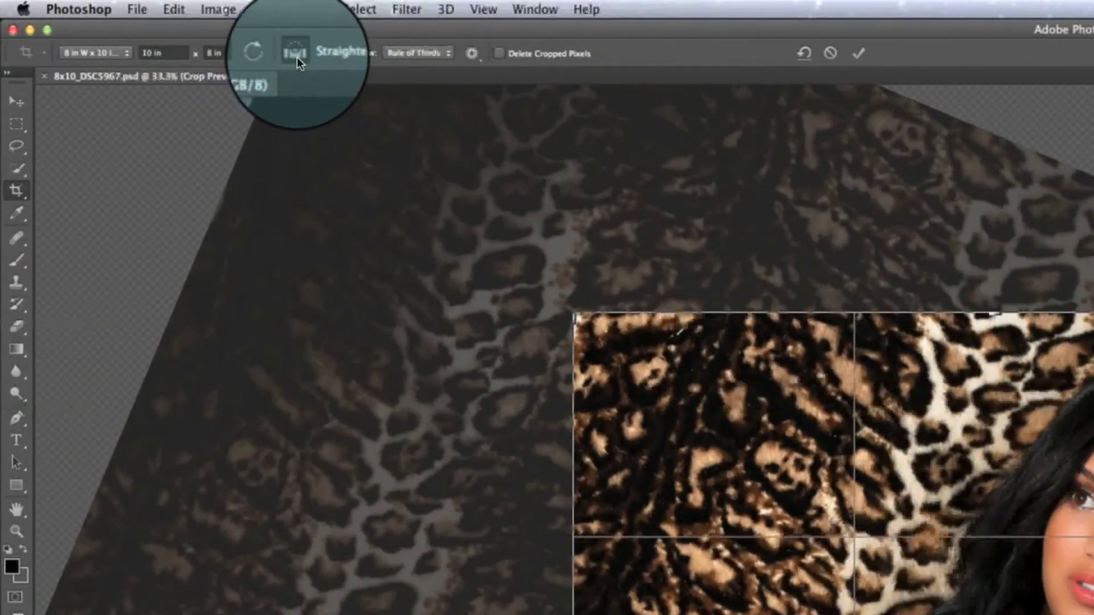
pyautogui.click(296, 57)
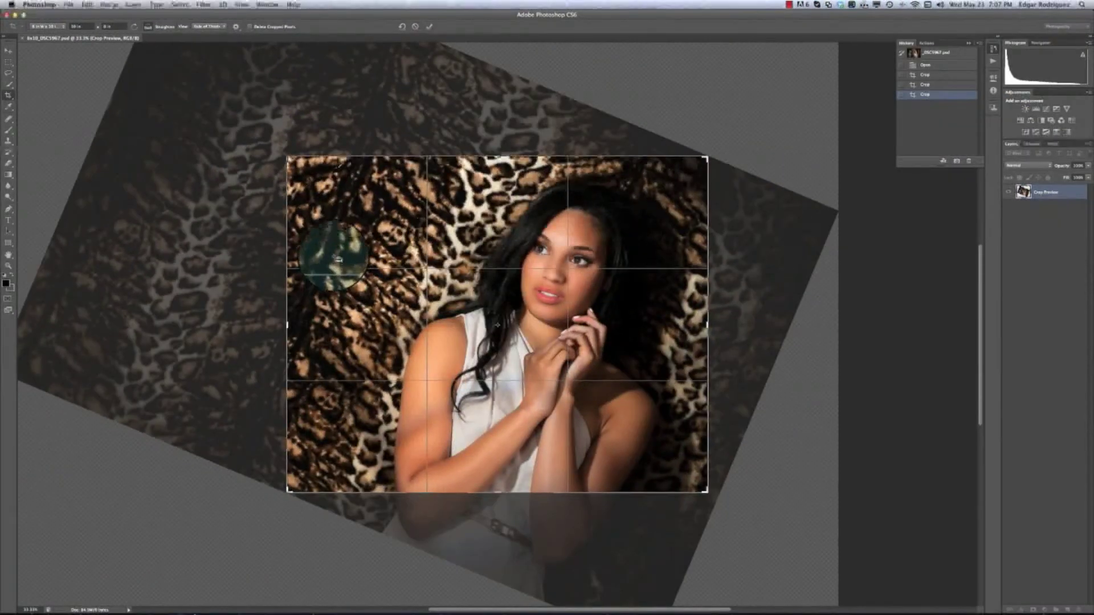
pyautogui.moveTo(635, 458); pyautogui.dragTo(837, 533)
pyautogui.moveTo(438, 279); pyautogui.dragTo(610, 359)
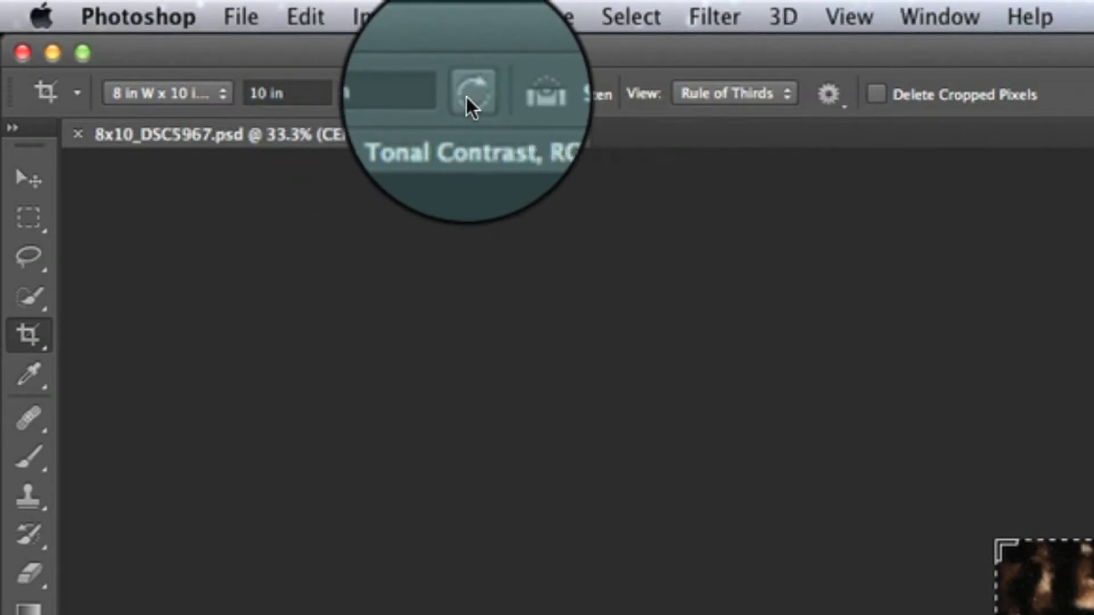
# Turn the crop frame to portrait 8 x 10 in, enlarge it around the woman's head and both arms, and apply the crop
pyautogui.click(467, 96)
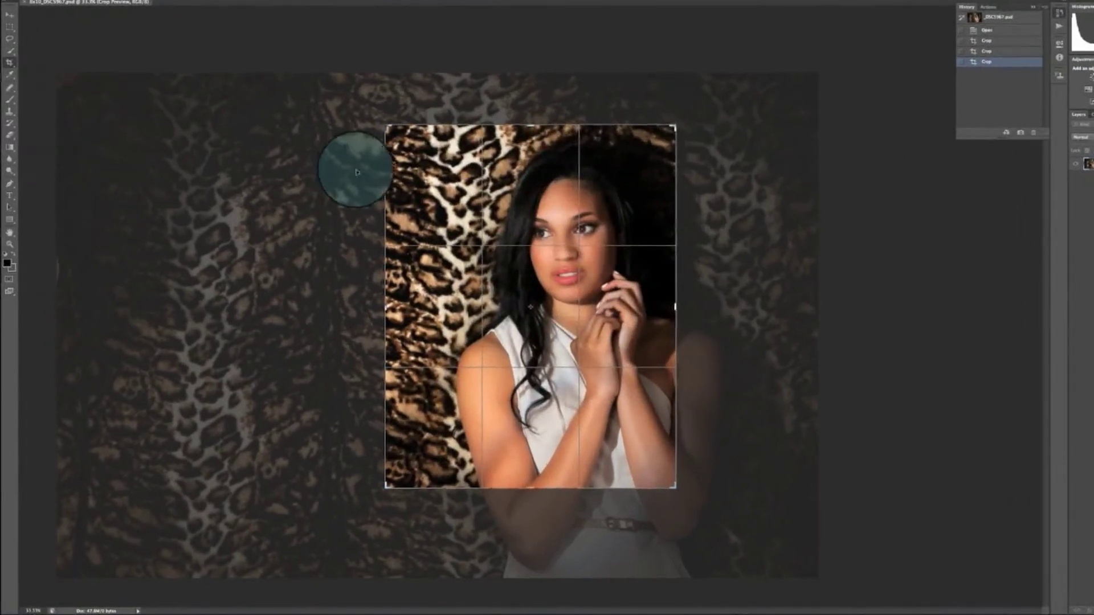
pyautogui.moveTo(575, 190); pyautogui.dragTo(516, 192)
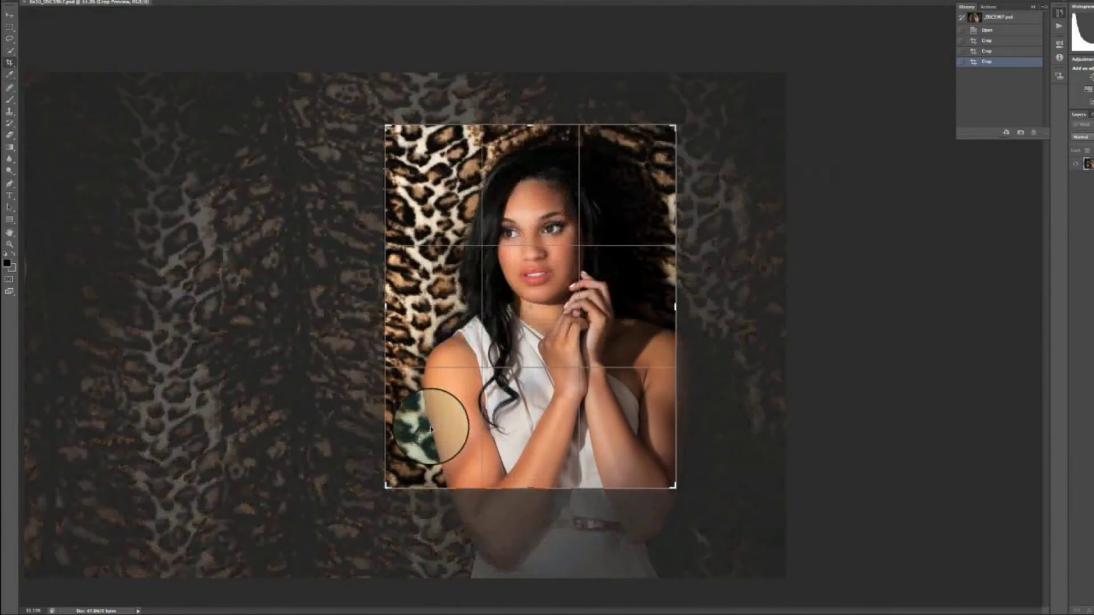
pyautogui.moveTo(386, 488); pyautogui.dragTo(353, 521)
pyautogui.moveTo(578, 317)
pyautogui.mouseDown()
pyautogui.moveTo(583, 331)
pyautogui.moveTo(571, 332)
pyautogui.mouseUp()
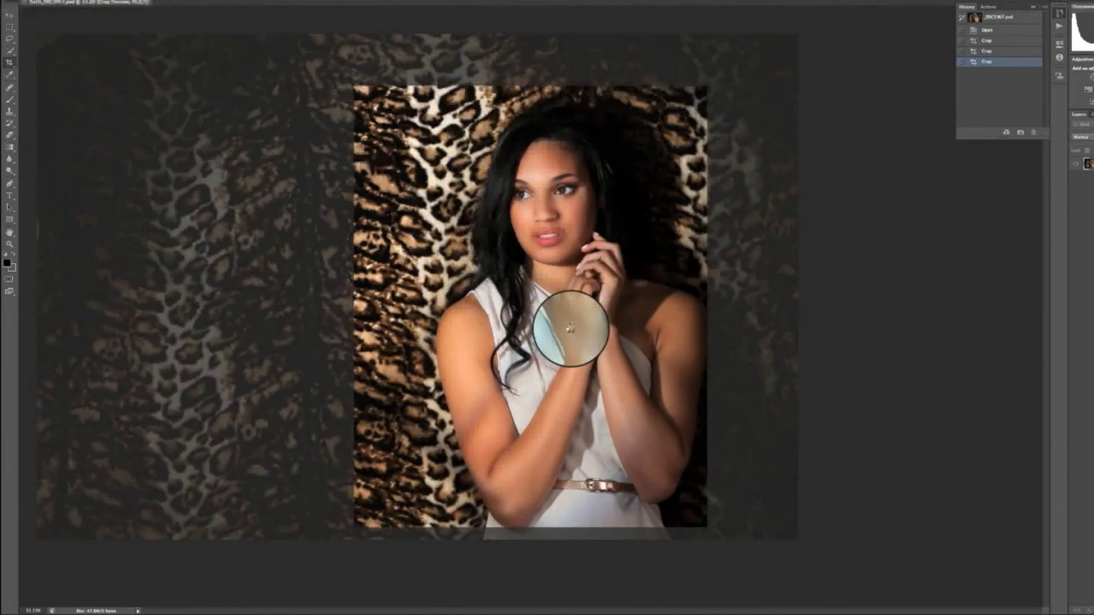
pyautogui.press('Return')
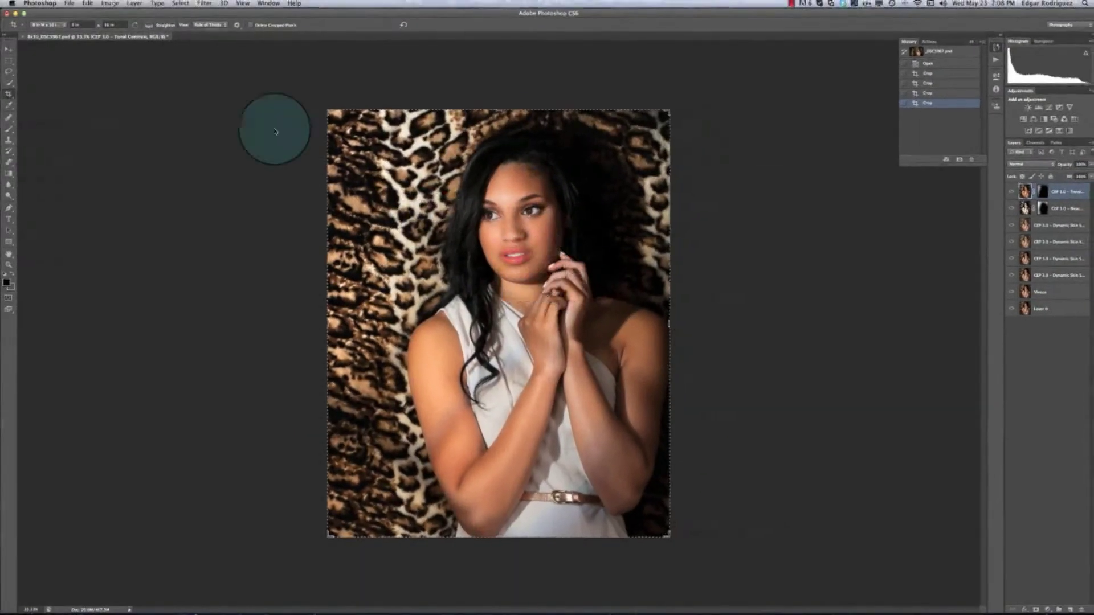
# Turn the crop frame to landscape 10 x 8 in, reposition and enlarge it around the woman's upper body, and apply the crop
pyautogui.click(131, 26)
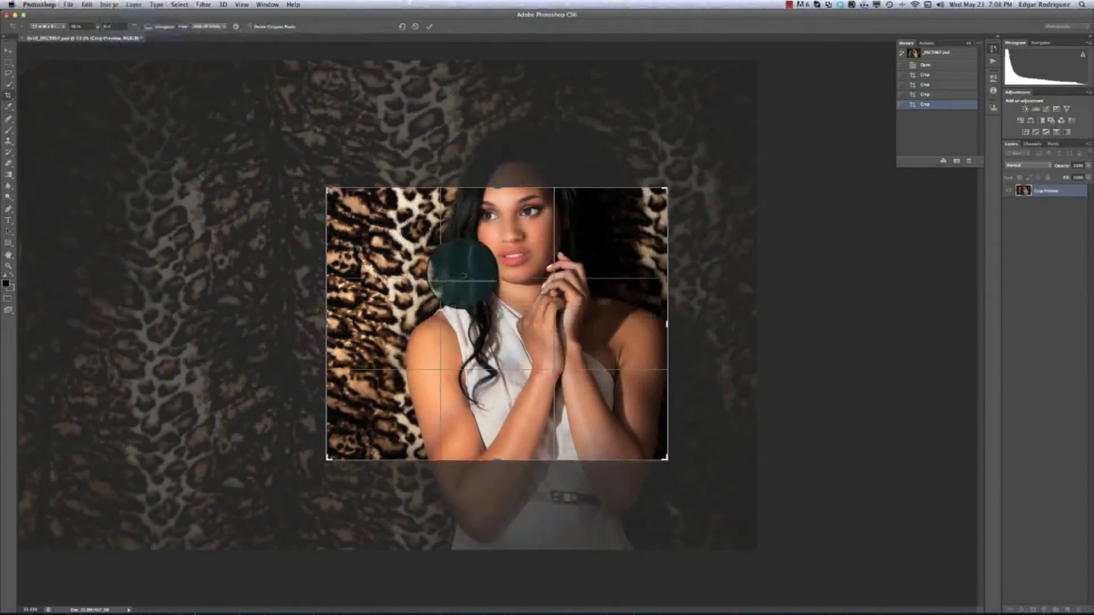
pyautogui.moveTo(501, 245); pyautogui.dragTo(521, 315)
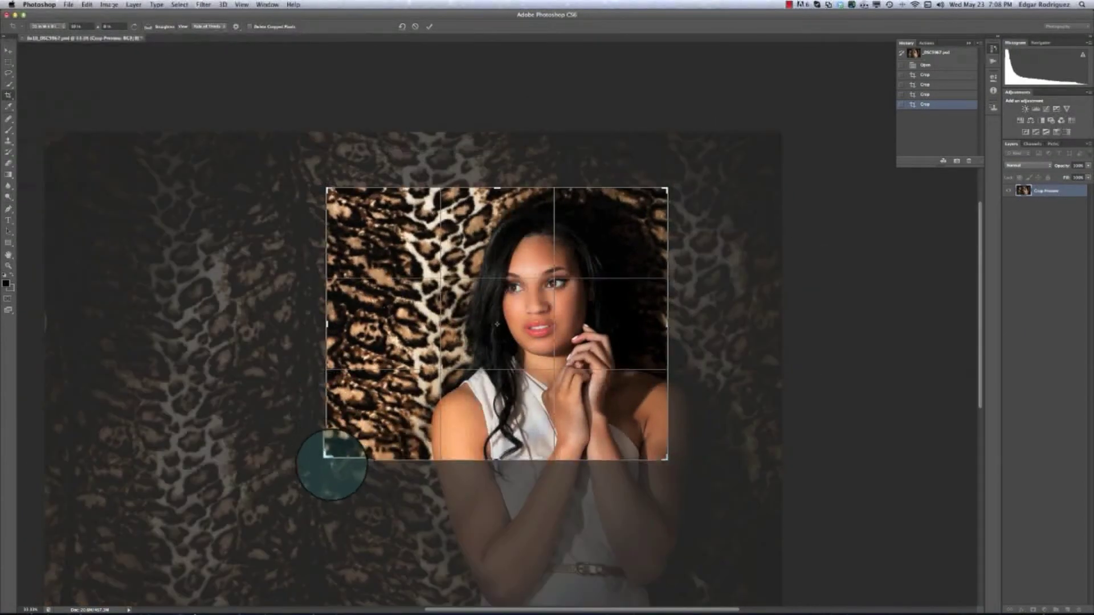
pyautogui.moveTo(310, 464); pyautogui.dragTo(287, 478)
pyautogui.moveTo(439, 398)
pyautogui.mouseDown()
pyautogui.moveTo(415, 397)
pyautogui.moveTo(424, 405)
pyautogui.mouseUp()
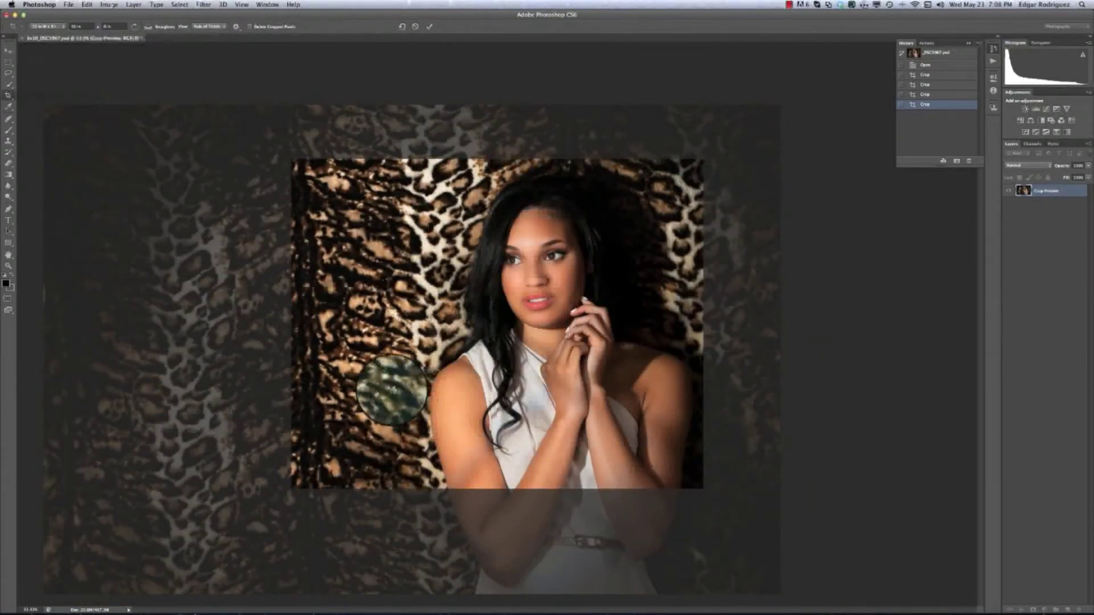
pyautogui.press('Return')
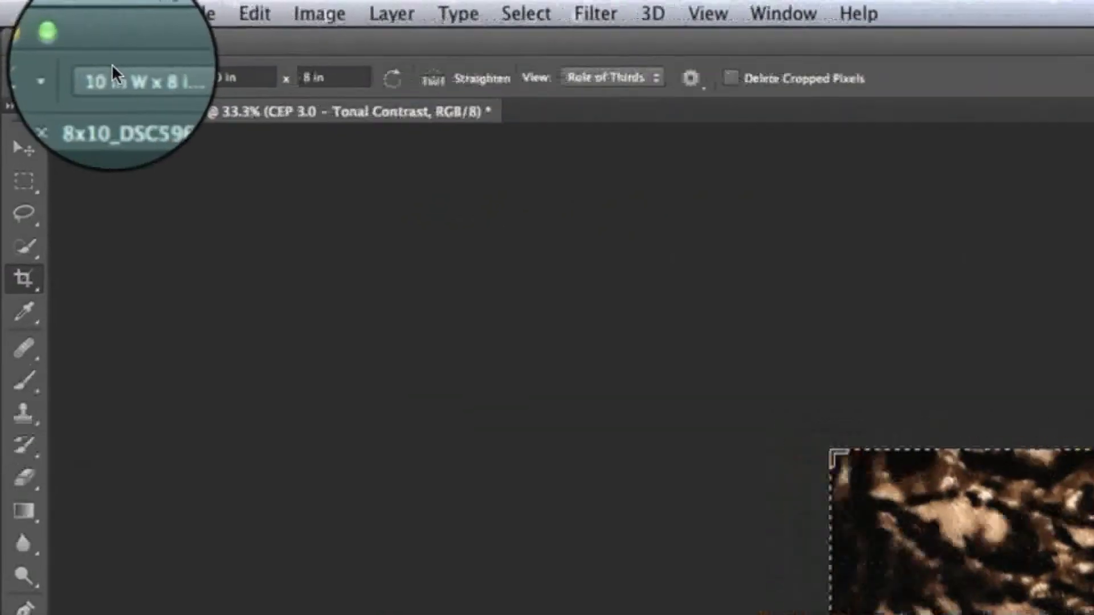
# Try the 4 x 5 (8 x 10) and 1 x 1 (Square) crop ratios, shifting the photo within the frame
pyautogui.click(38, 24)
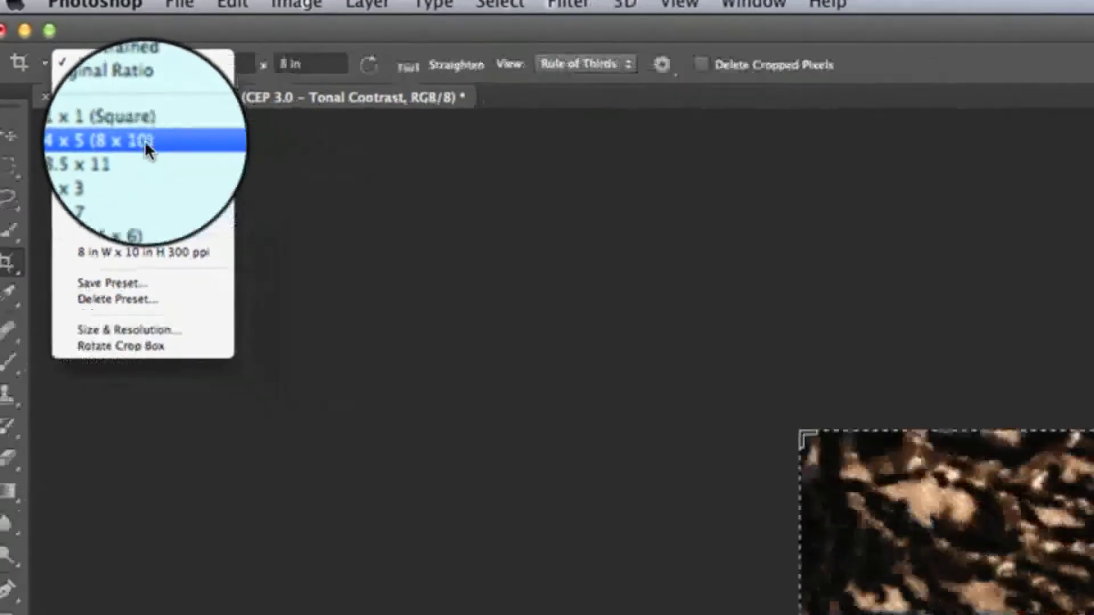
pyautogui.click(145, 146)
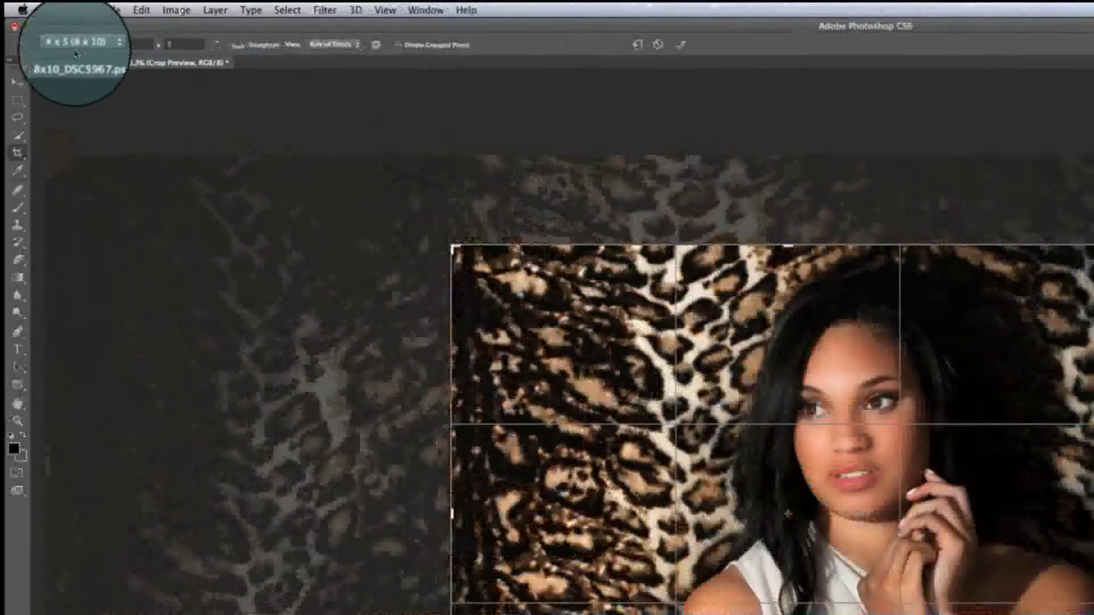
pyautogui.click(56, 33)
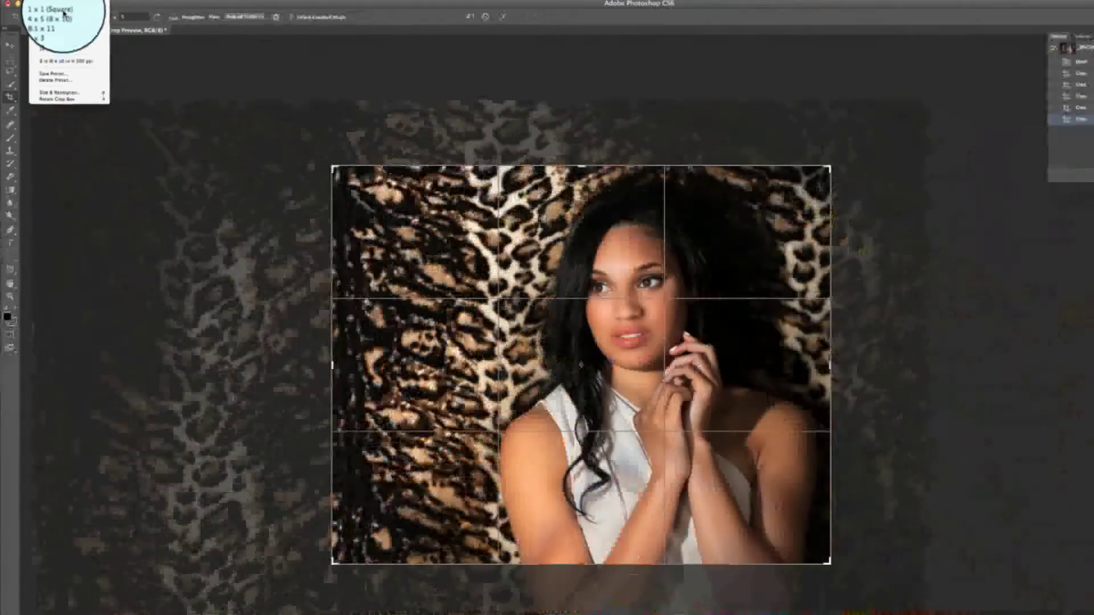
pyautogui.click(82, 34)
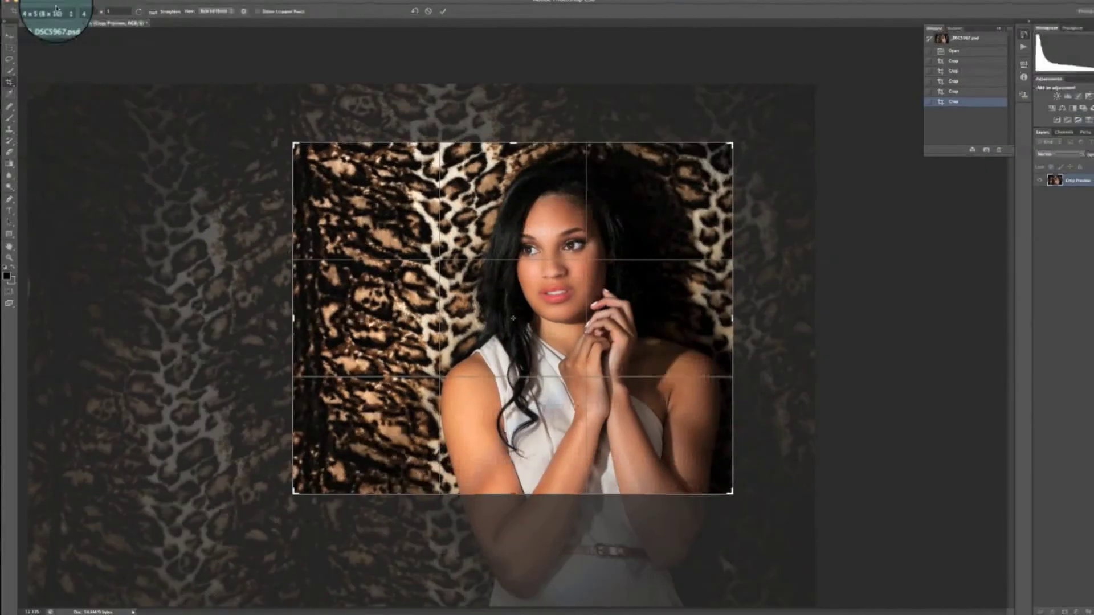
pyautogui.moveTo(587, 298); pyautogui.dragTo(562, 297)
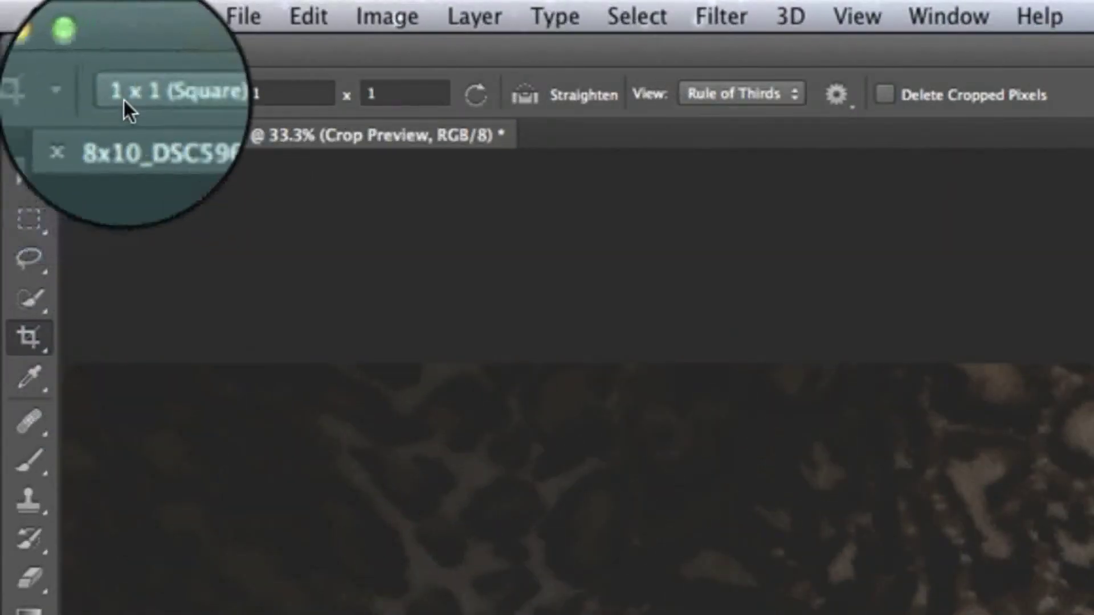
# Load the 8 in W x 10 in H 300 ppi crop preset, replace it with the 4 x 5 (8 x 10) ratio and apply
pyautogui.click(127, 96)
pyautogui.click(150, 251)
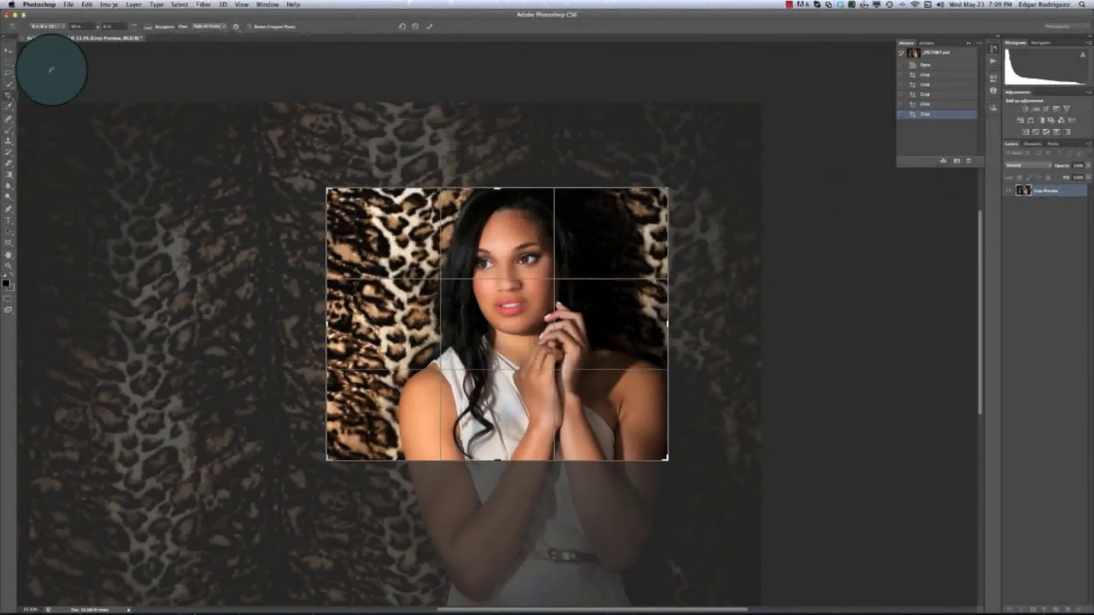
pyautogui.click(46, 26)
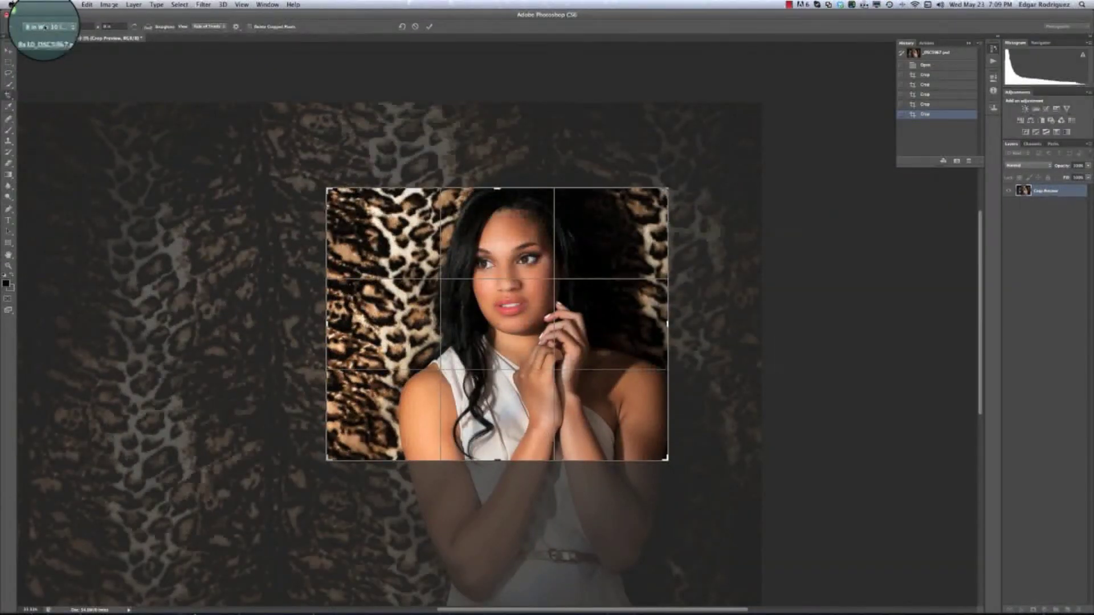
pyautogui.moveTo(48, 6)
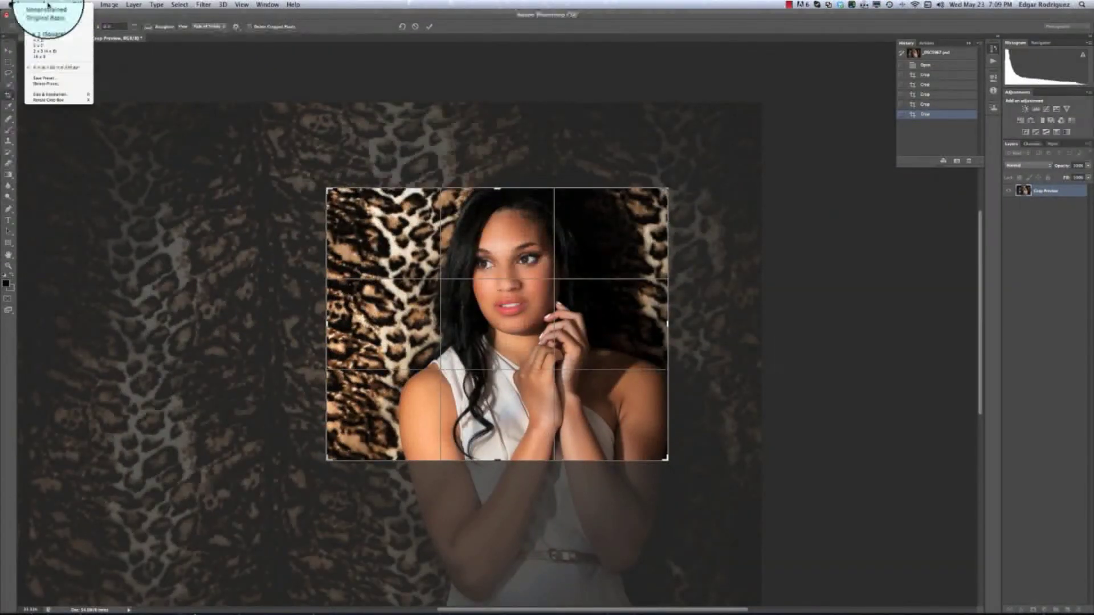
pyautogui.click(51, 30)
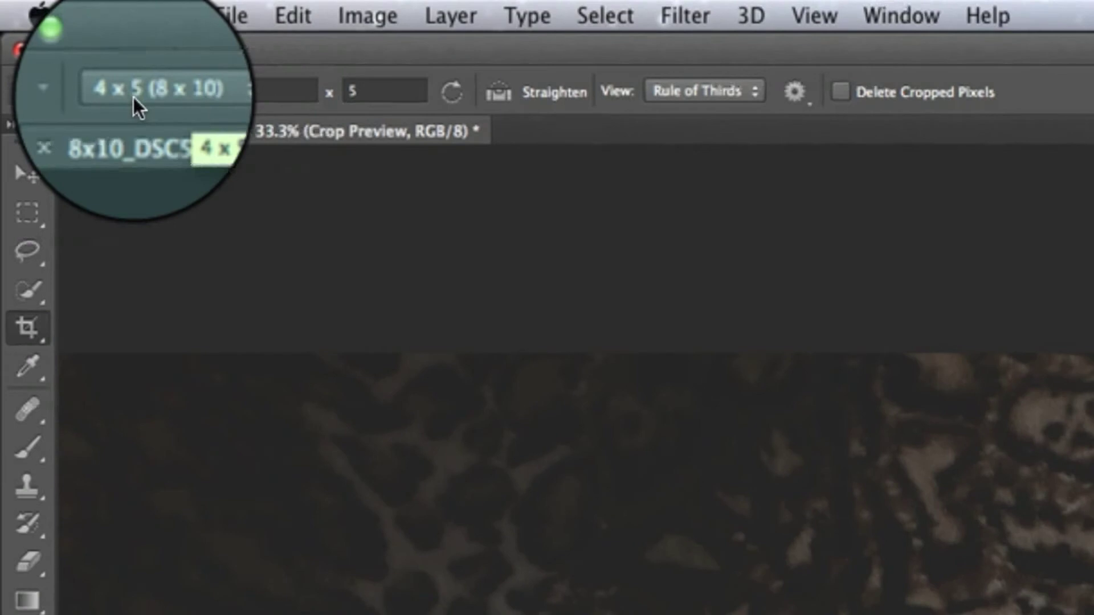
pyautogui.click(179, 101)
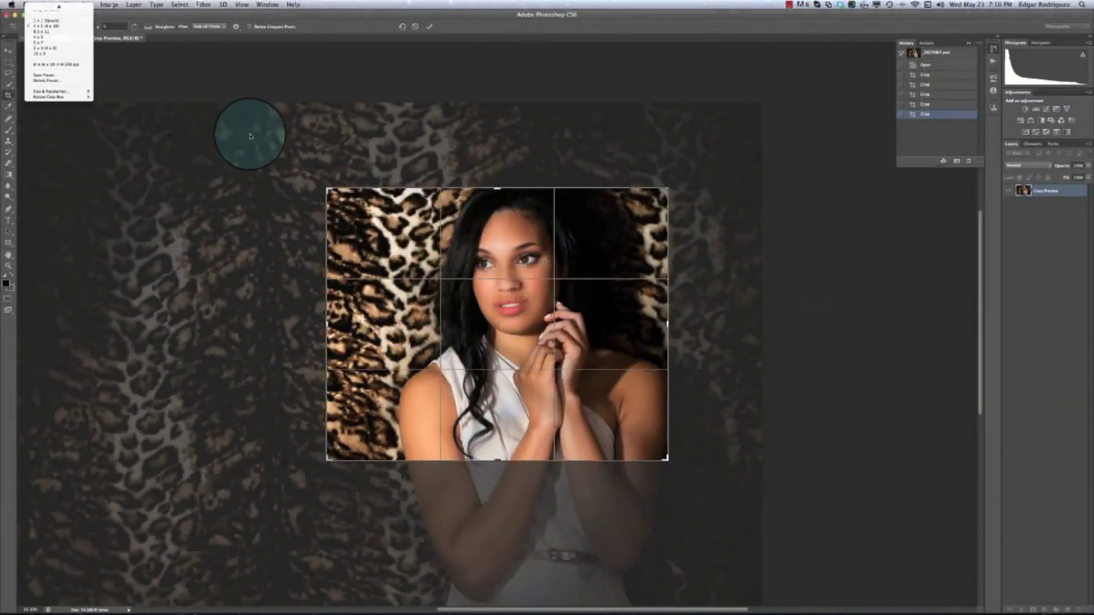
pyautogui.click(225, 80)
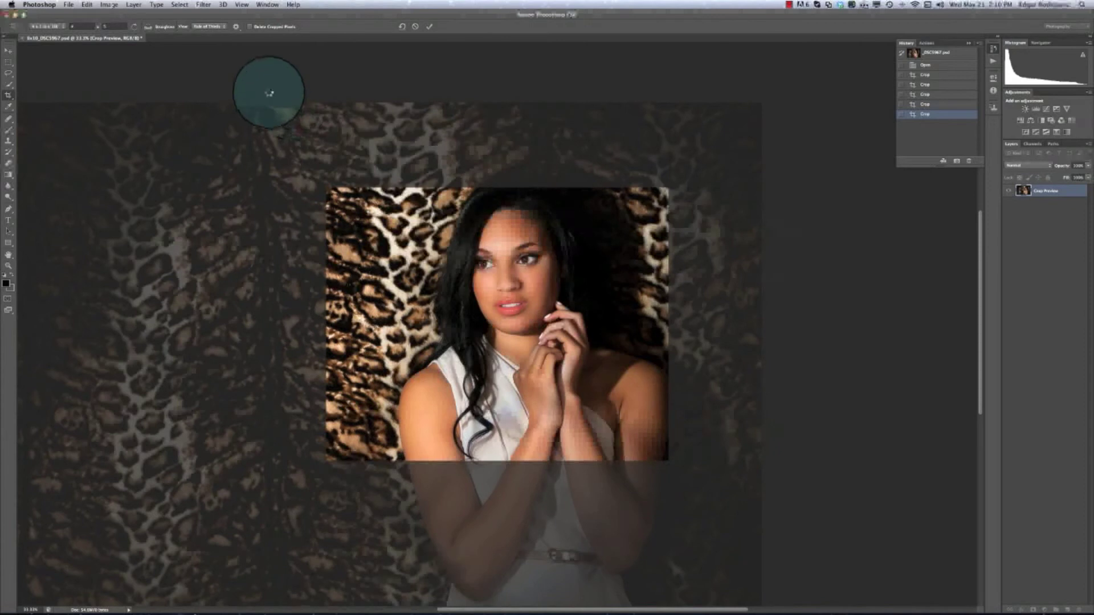
pyautogui.press('Return')
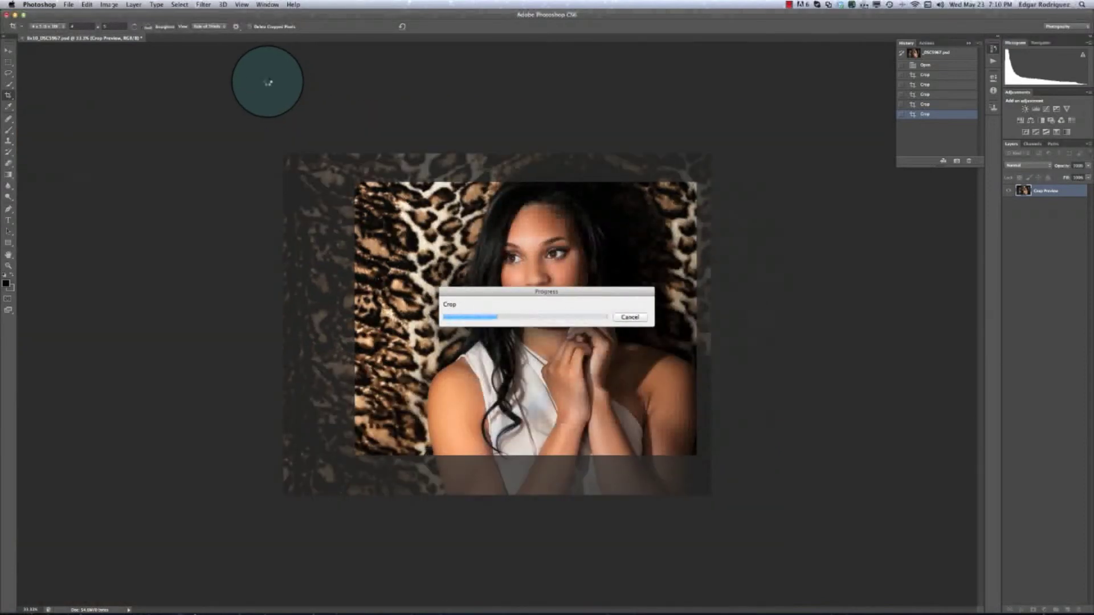